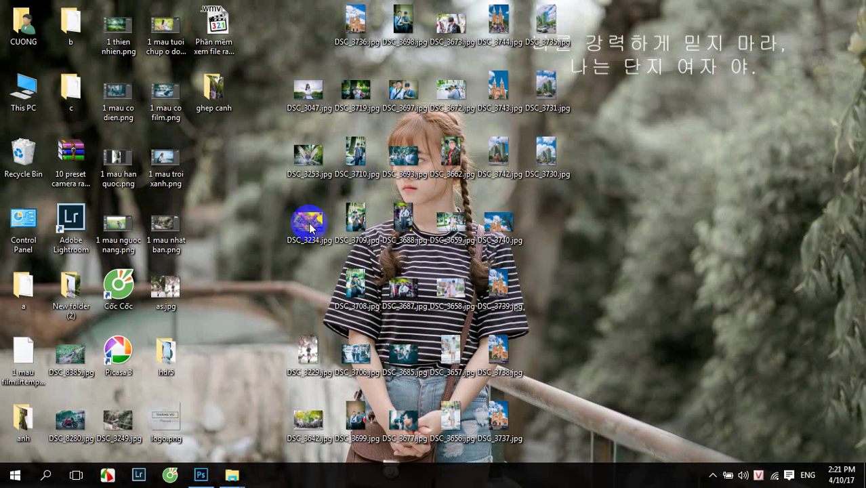
Step: Preview the sample results DSC_3253.jpg and DSC_3234.jpg in Windows Photo Viewer, then close it
double_click(306, 177)
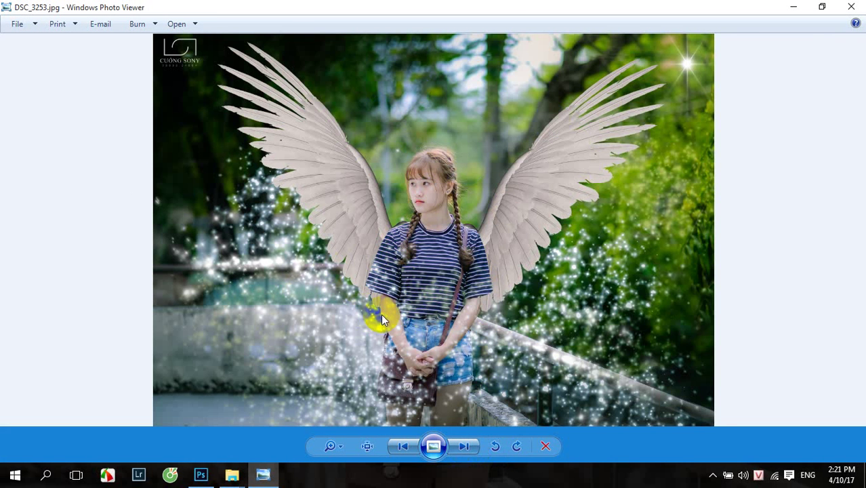
key("Right")
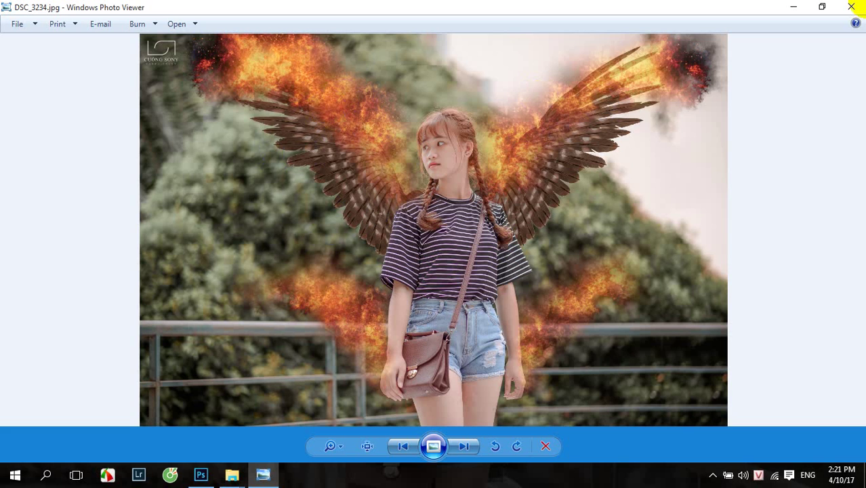
left_click(855, 6)
Step: Open the girl photo DSC_3234.JPG in Photoshop
left_click(200, 475)
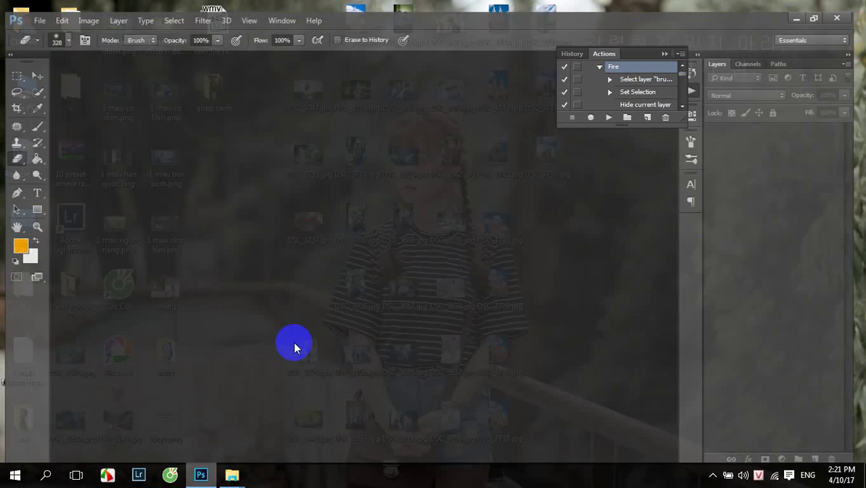
left_click(34, 8)
left_click(36, 31)
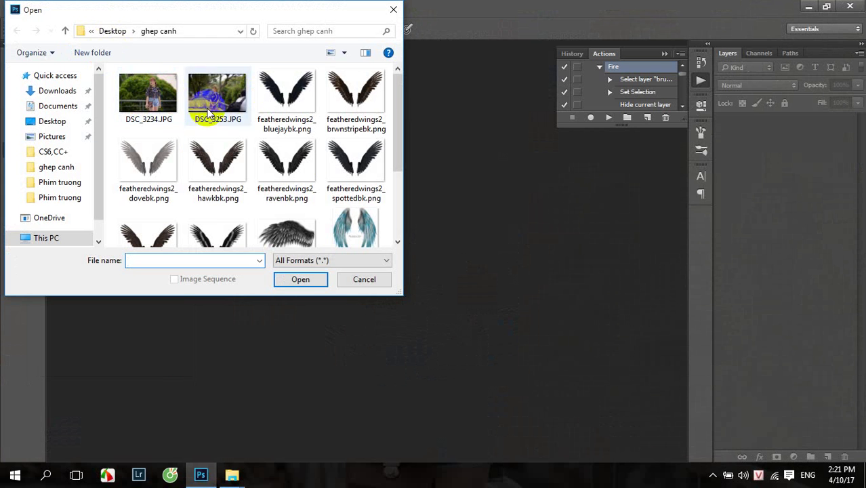
double_click(147, 92)
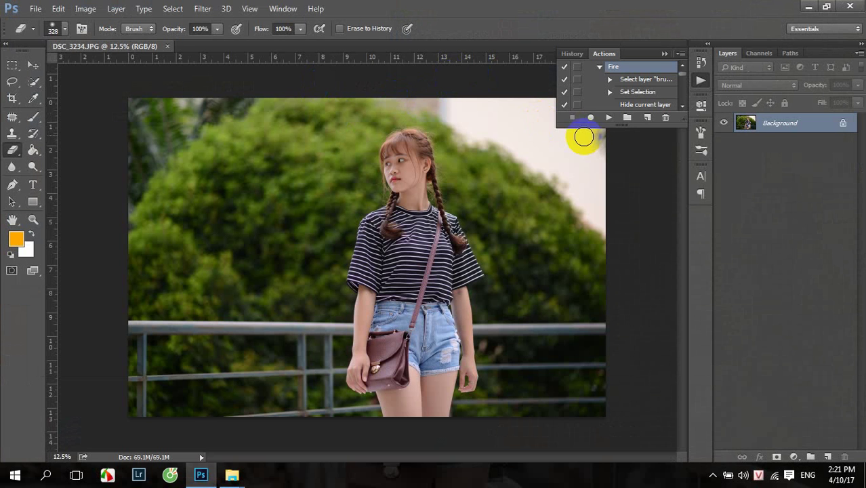
Step: Open the gray dove wings image featheredwings2_dovebk.png as a second document
left_click(35, 8)
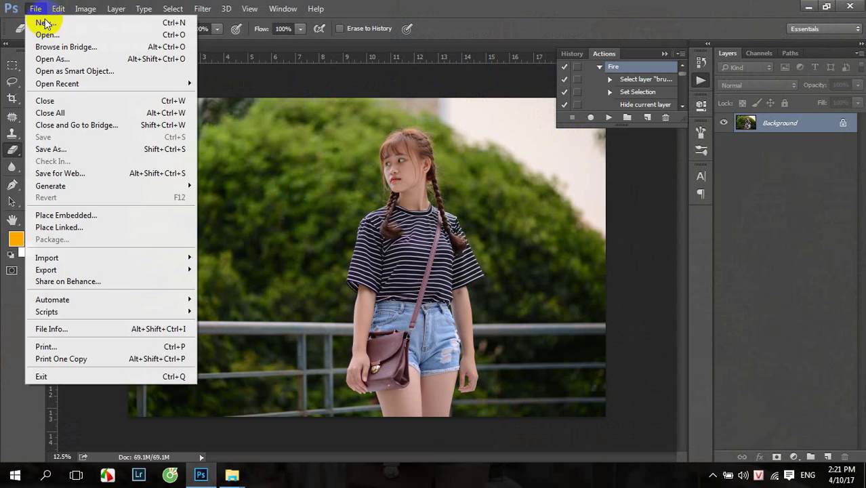
left_click(46, 36)
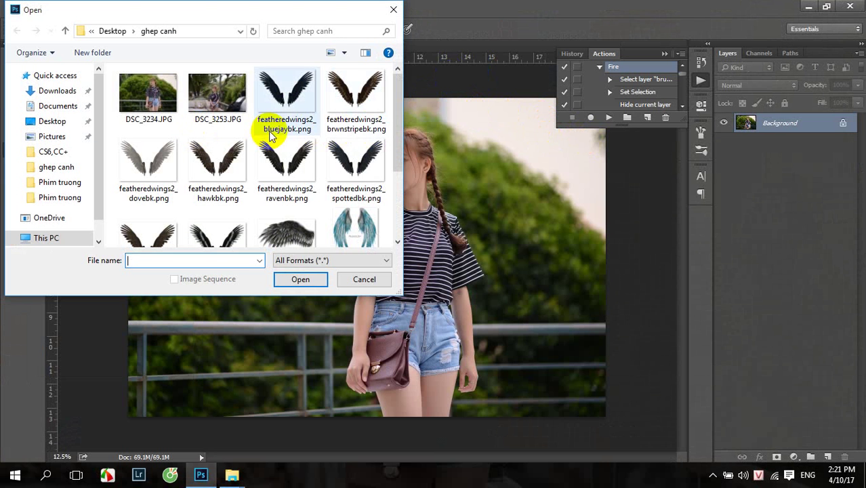
double_click(145, 166)
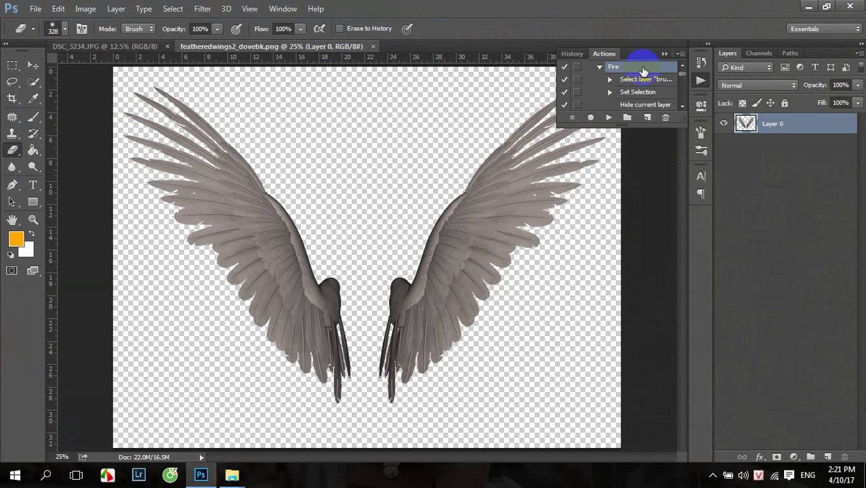
left_click(666, 55)
Step: Copy the dove wings into DSC_3234.JPG as Layer 1 and close the wings document
mouse_move(332, 49)
left_mouse_down()
mouse_move(527, 351)
mouse_move(564, 317)
left_mouse_up()
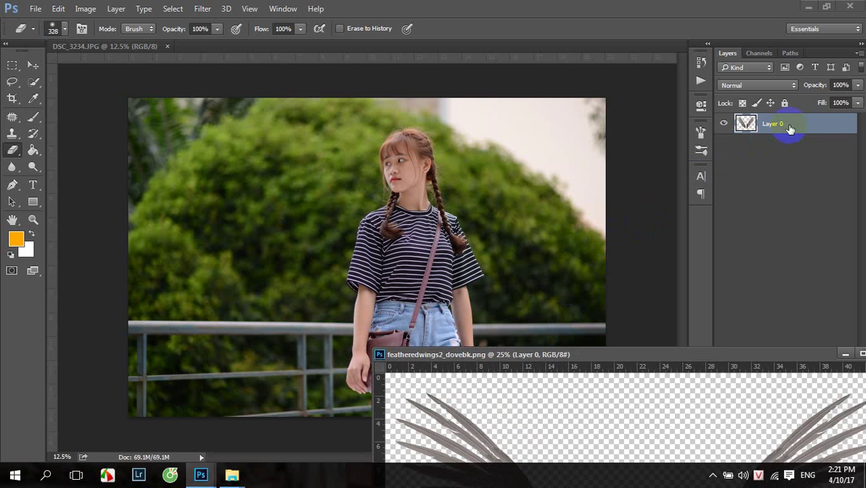
left_click_drag(790, 128, 492, 178)
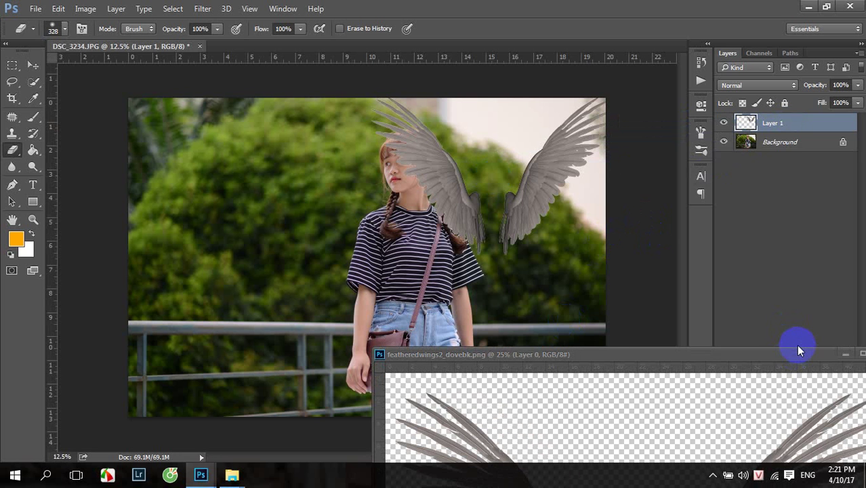
left_click_drag(797, 351, 522, 277)
left_click(500, 274)
left_click(541, 274)
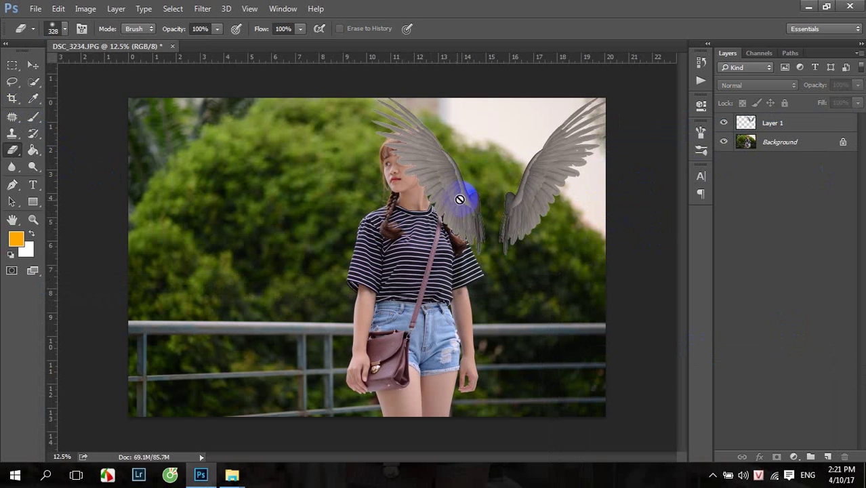
left_click(527, 105)
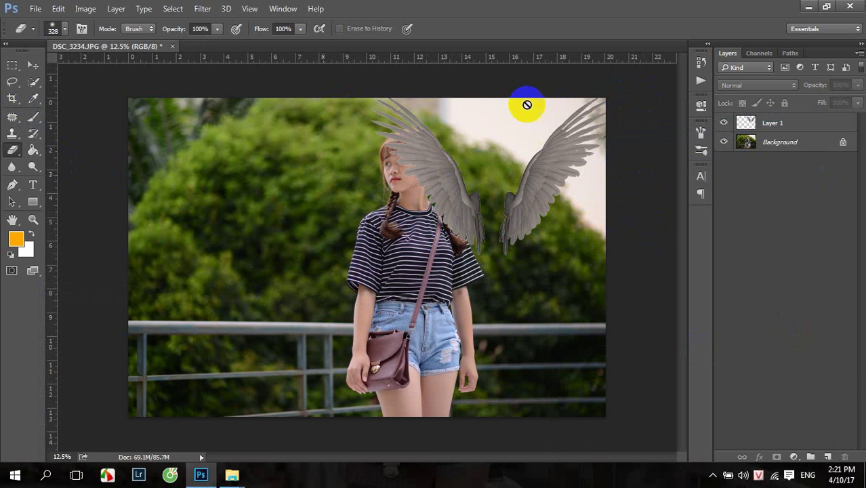
Step: Crop outward to add white canvas at top and right, hide Layer 1, select Background
left_click_drag(12, 97, 37, 100)
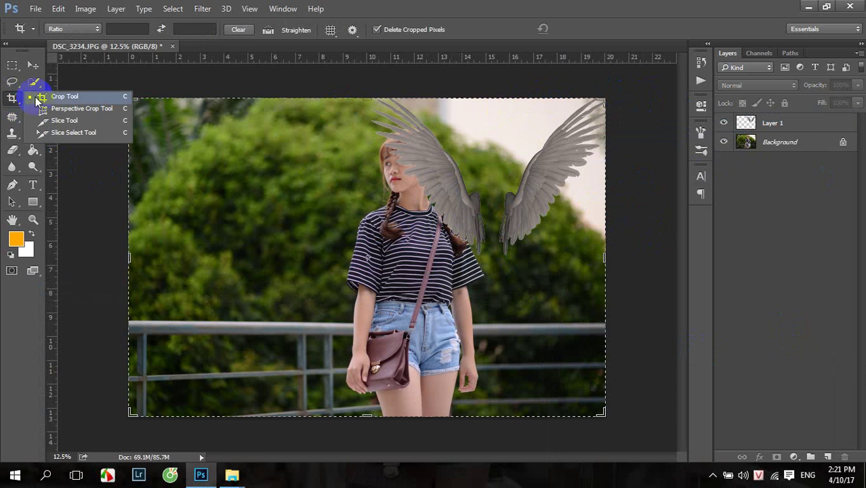
left_click(601, 101)
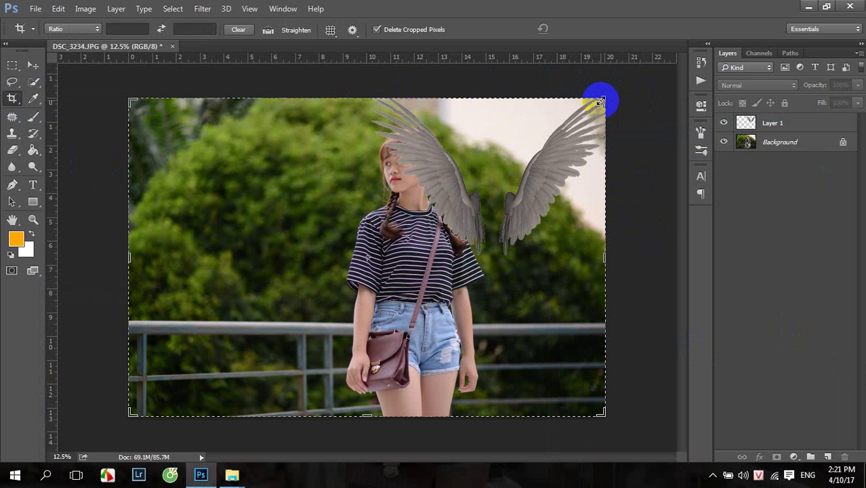
left_click_drag(600, 100, 622, 86)
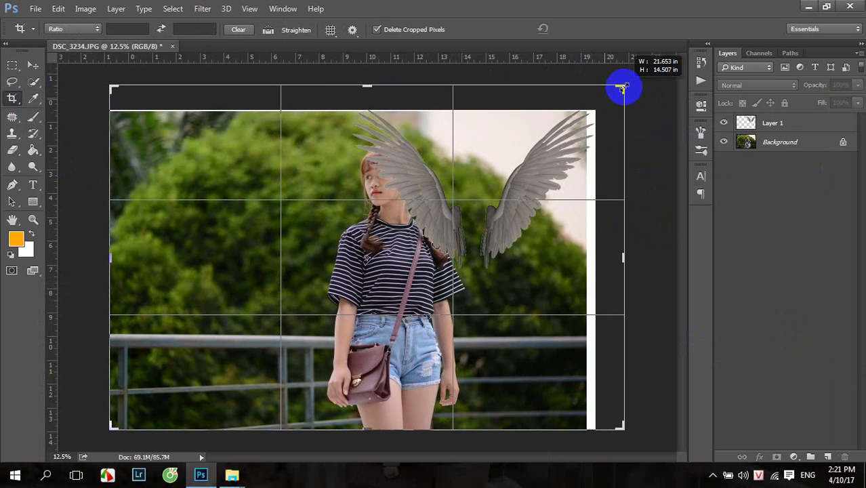
key("Return")
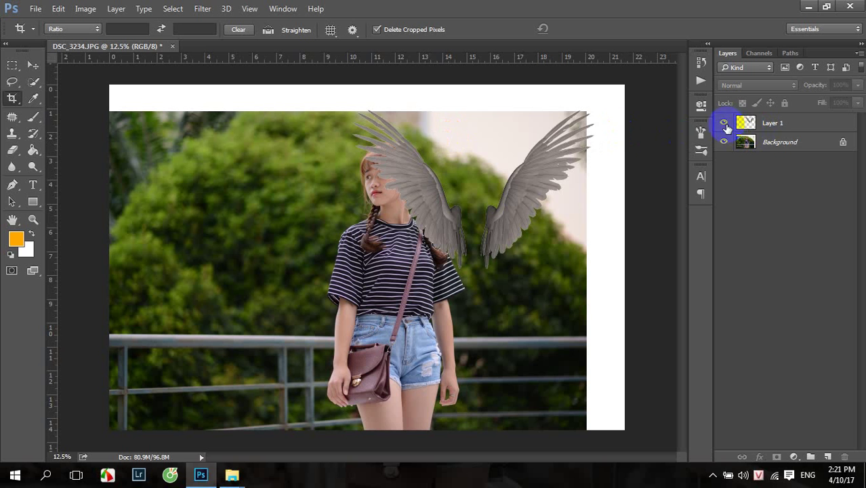
left_click(723, 122)
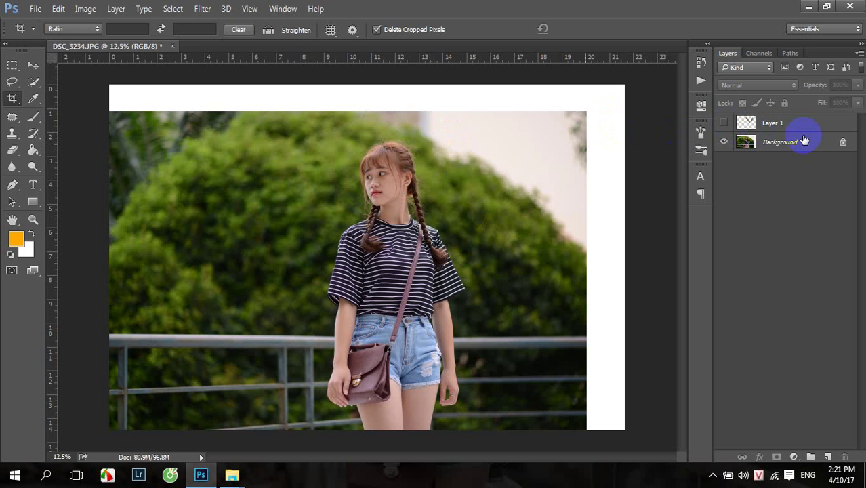
left_click(770, 145)
Step: Content-Aware Fill the white strip along the right edge
left_click(17, 69)
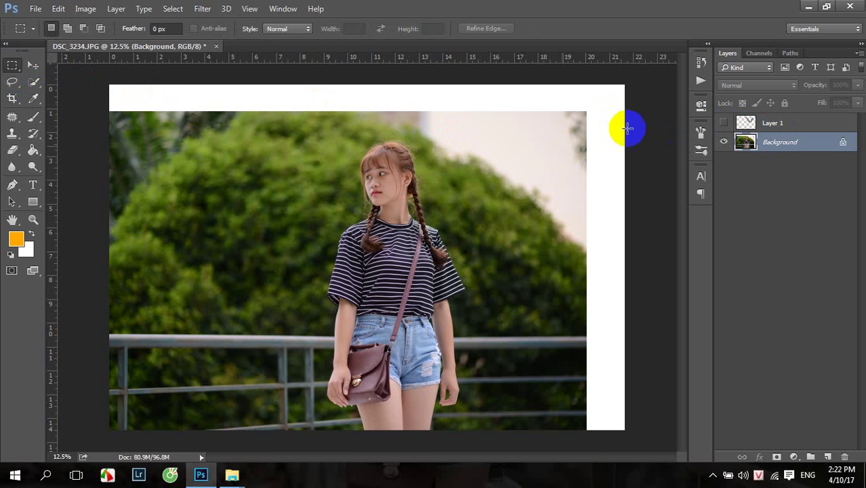
mouse_move(585, 83)
left_mouse_down()
mouse_move(620, 283)
mouse_move(634, 434)
left_mouse_up()
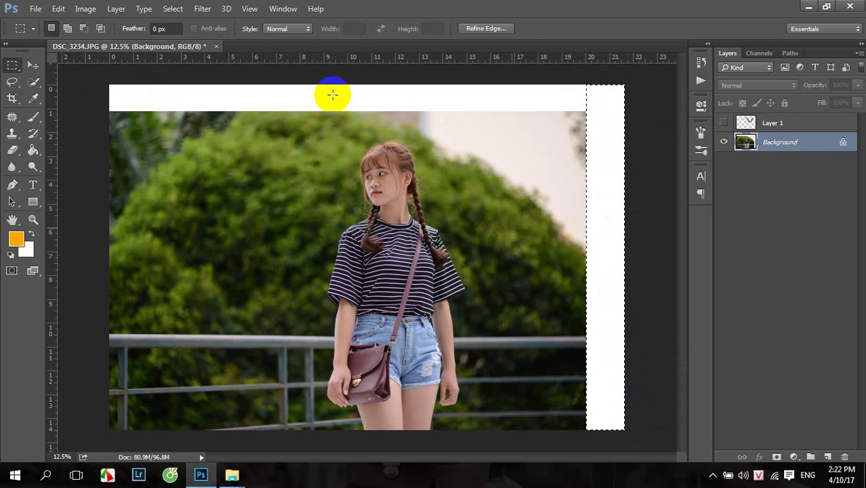
left_click(58, 8)
left_click(117, 174)
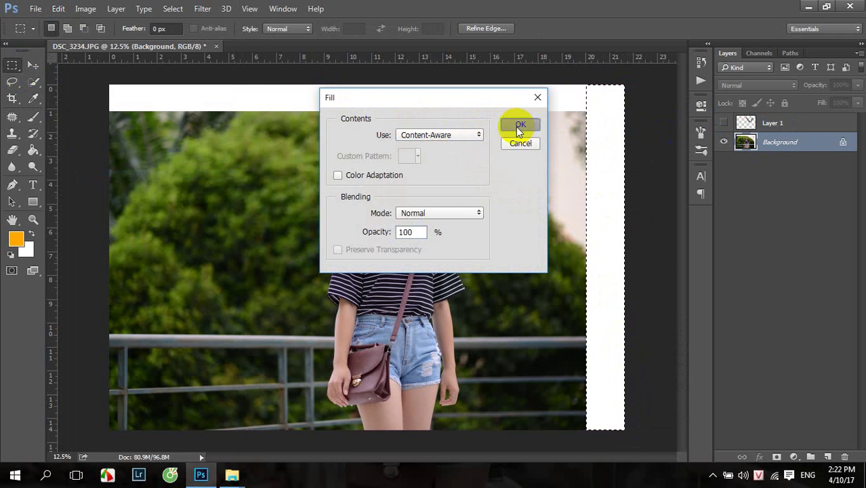
left_click(518, 126)
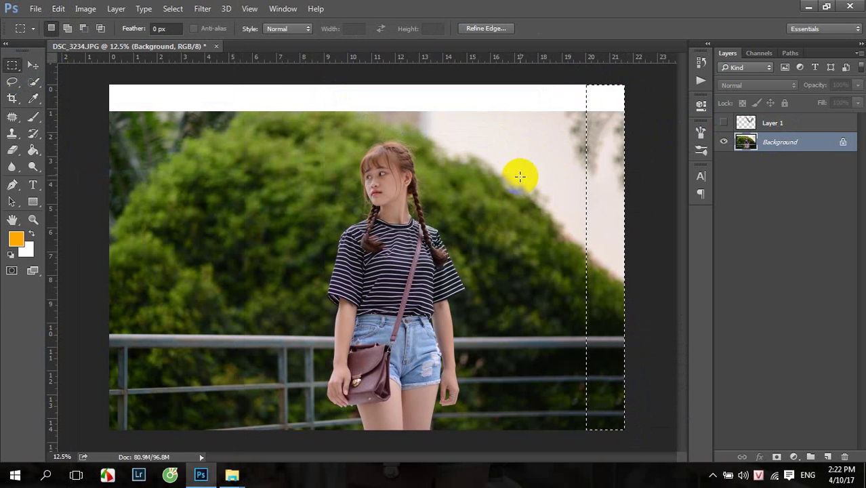
left_click(214, 108)
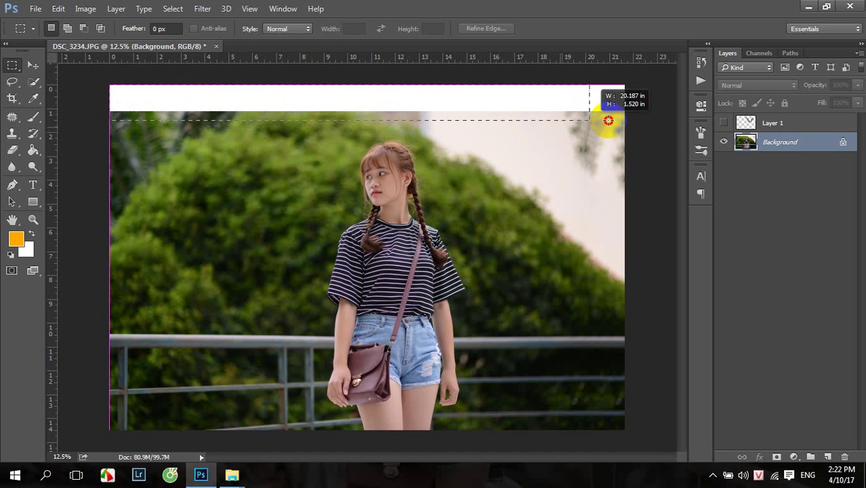
Step: Content-Aware Fill the top white strip, deselect, and fit the image on screen
left_click_drag(100, 70, 631, 113)
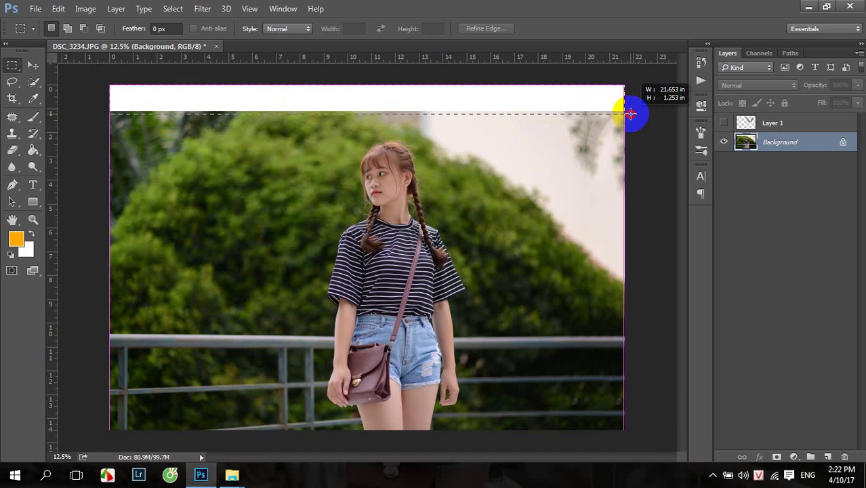
left_click(58, 8)
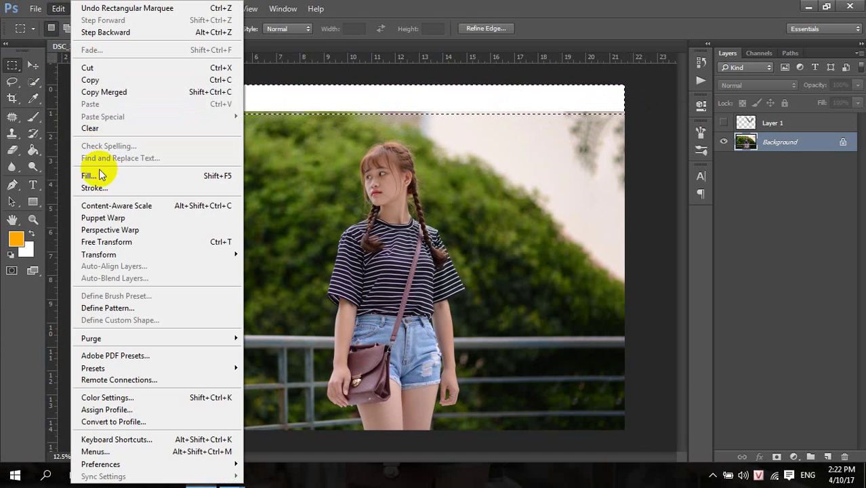
left_click(100, 175)
left_click(519, 122)
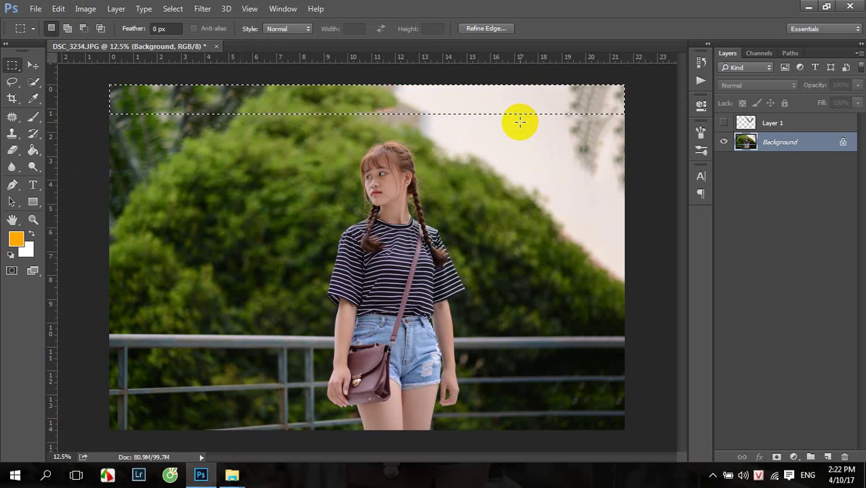
key("ctrl+d")
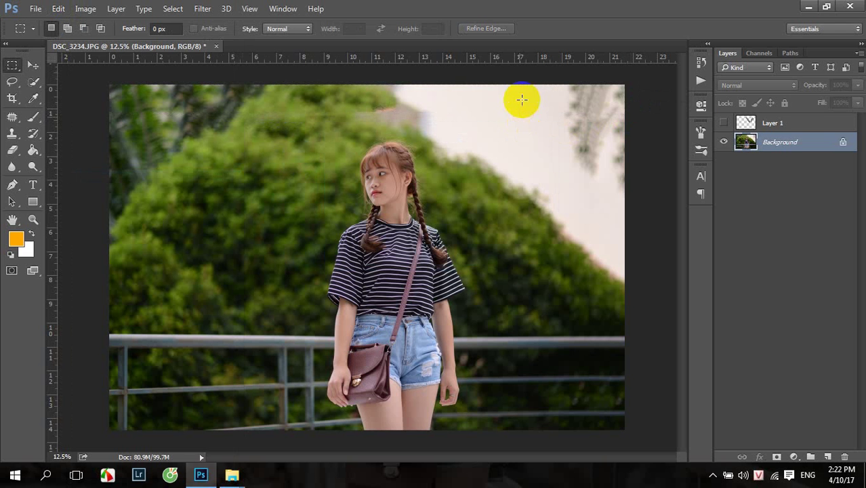
key("ctrl+0")
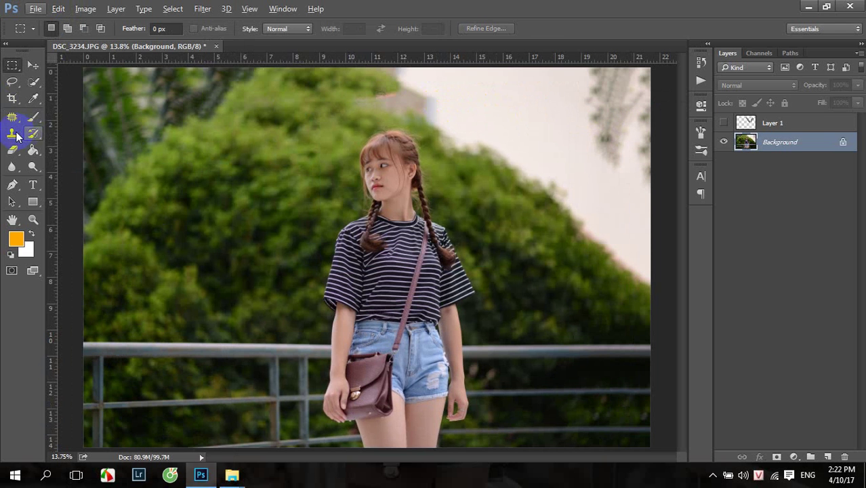
Step: Clone-stamp over the grey building patch above her head, then show the wings layer again
left_click(11, 133)
left_click(567, 213, "alt")
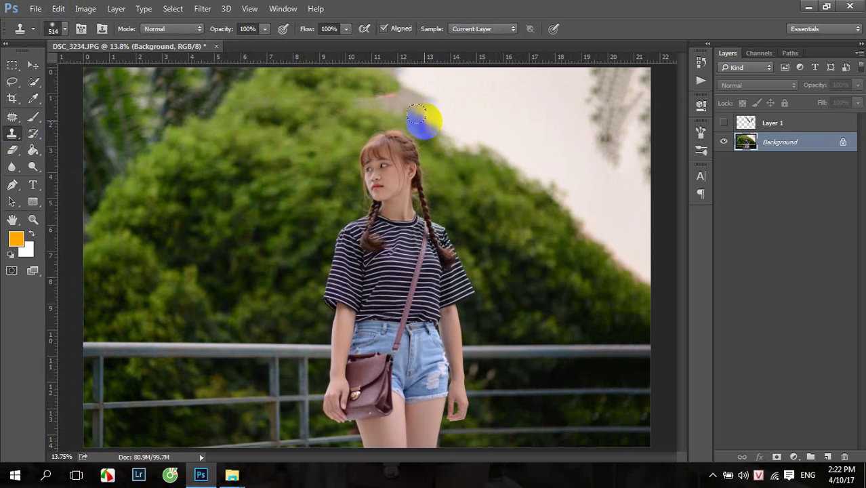
left_click_drag(415, 121, 366, 102)
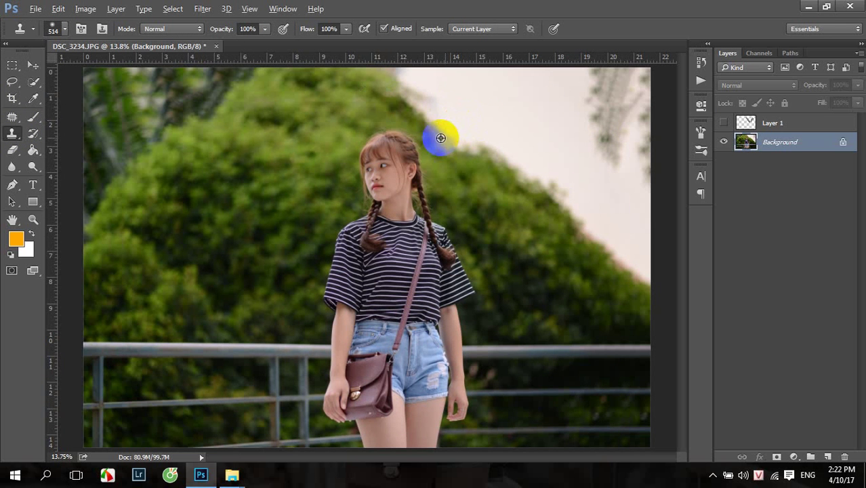
scroll(440, 132, "down", 2)
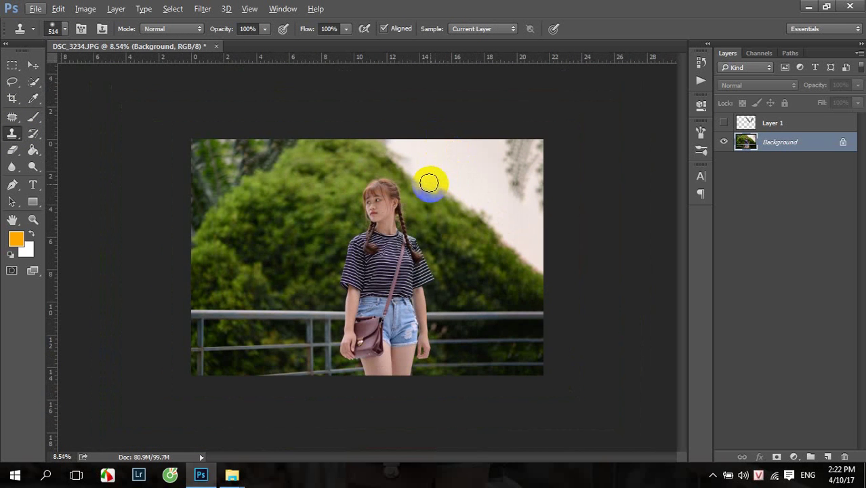
mouse_move(428, 182)
left_mouse_down()
mouse_move(471, 146)
mouse_move(448, 132)
left_mouse_up()
left_click(743, 116)
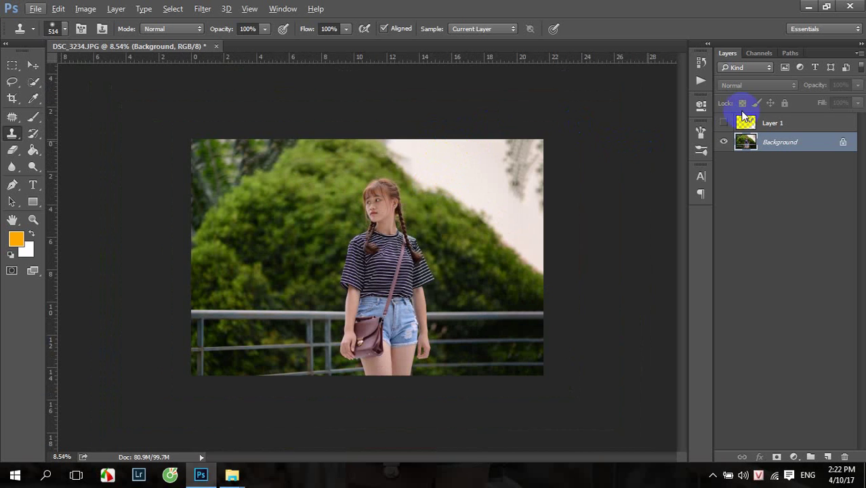
left_click(725, 124)
Step: Scale the wings to about 131% and position them behind the girl's shoulders
scroll(450, 183, "up", 2)
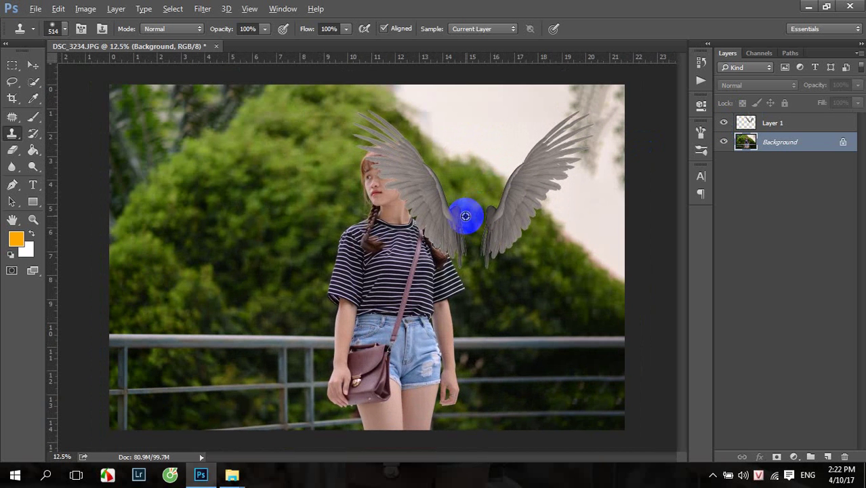
left_click(766, 146)
left_click(771, 128)
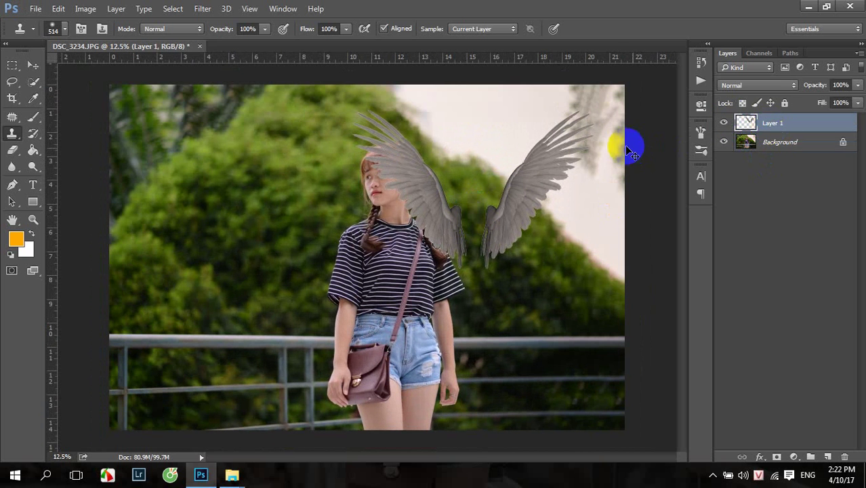
key("ctrl+t")
left_click_drag(535, 202, 456, 183)
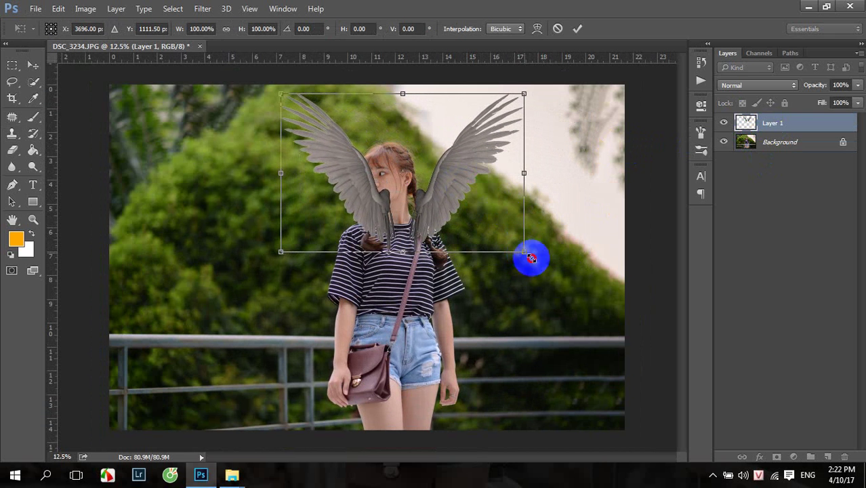
left_click_drag(531, 258, 603, 306)
left_click_drag(482, 224, 432, 227)
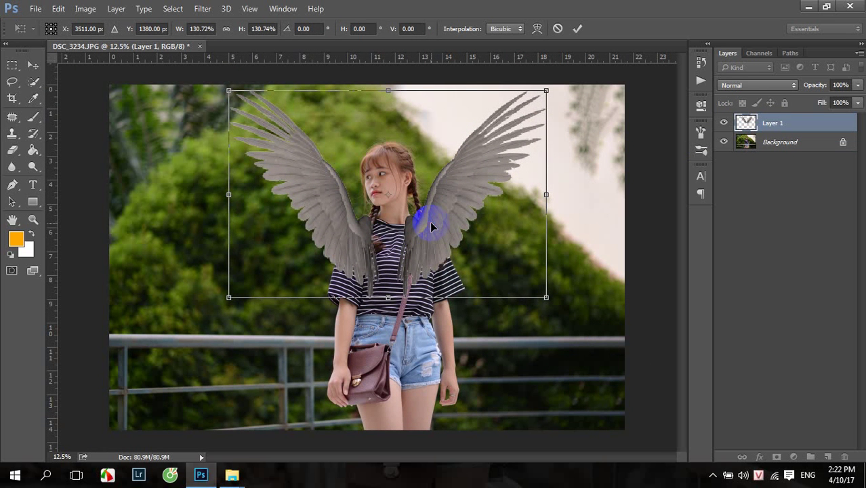
key("Return")
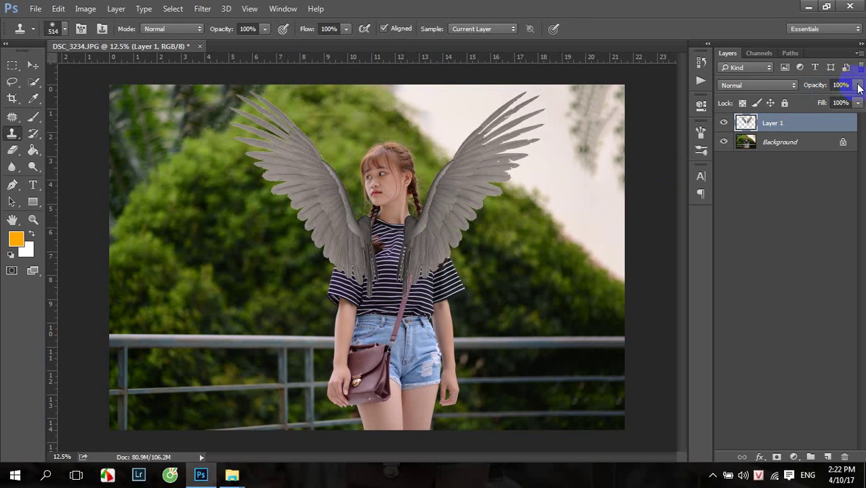
left_click(858, 85)
Step: Lower Layer 1 opacity to 41% and zoom in on the girl's shirt
mouse_move(856, 99)
left_mouse_down()
mouse_move(812, 100)
mouse_move(820, 101)
left_mouse_up()
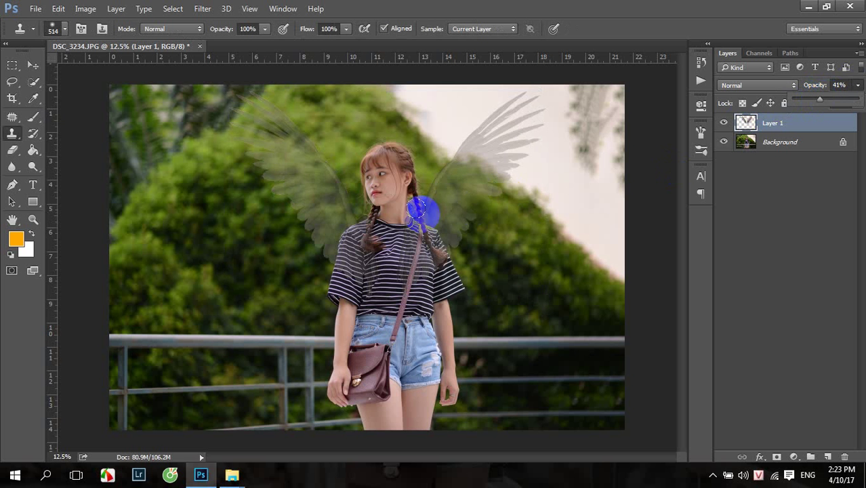
scroll(406, 251, "up", 2)
scroll(409, 254, "up", 3)
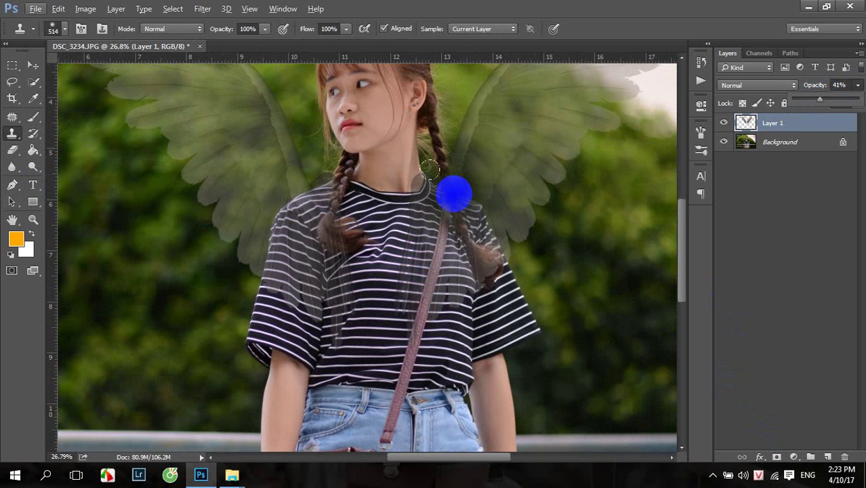
left_click(12, 184)
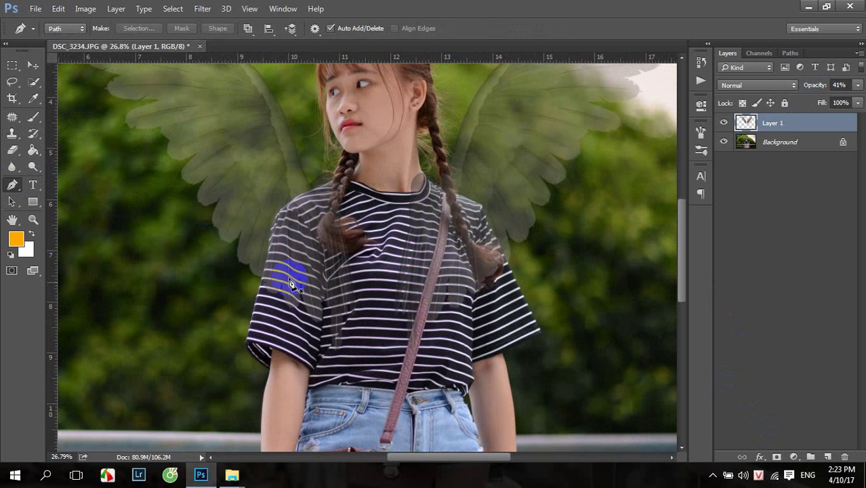
Step: Trace the shirt outline with the Pen and delete the wing pixels covering it
left_click(12, 185)
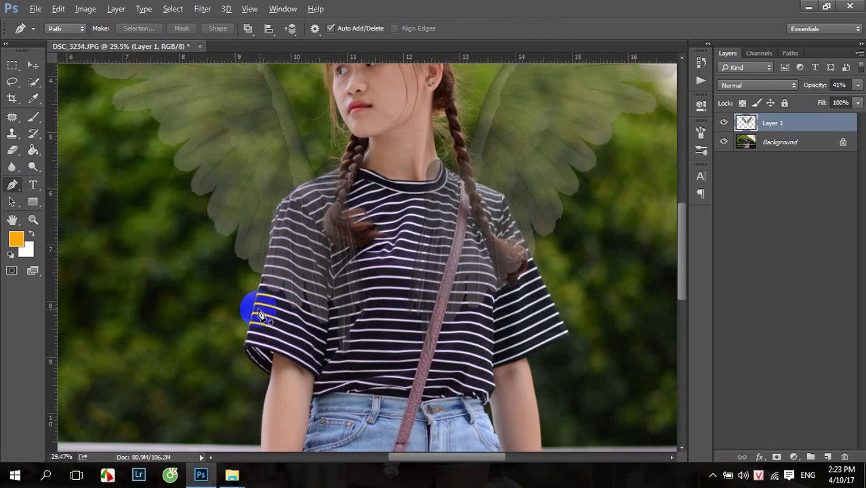
left_click_drag(257, 303, 268, 296)
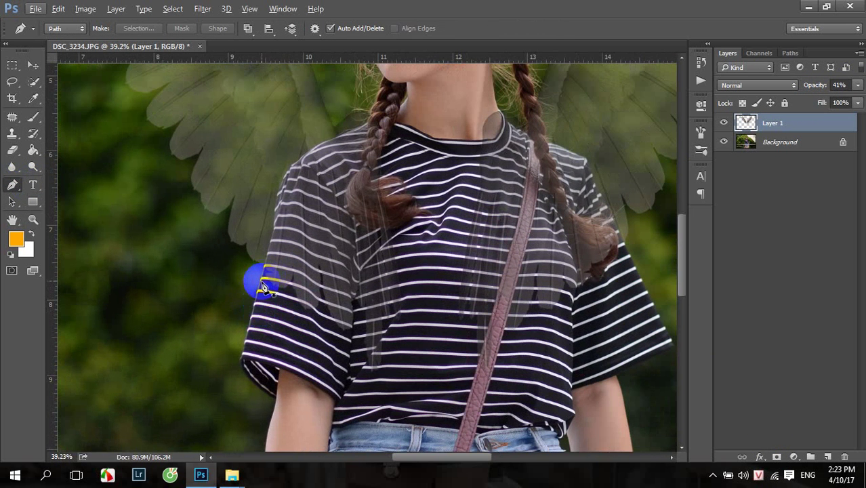
left_click(263, 286)
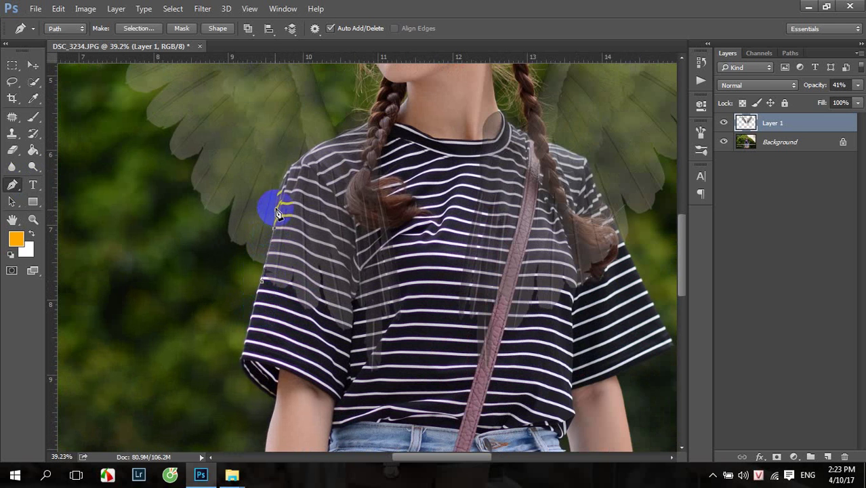
mouse_move(277, 213)
left_mouse_down()
mouse_move(313, 141)
mouse_move(335, 139)
mouse_move(380, 106)
left_mouse_up()
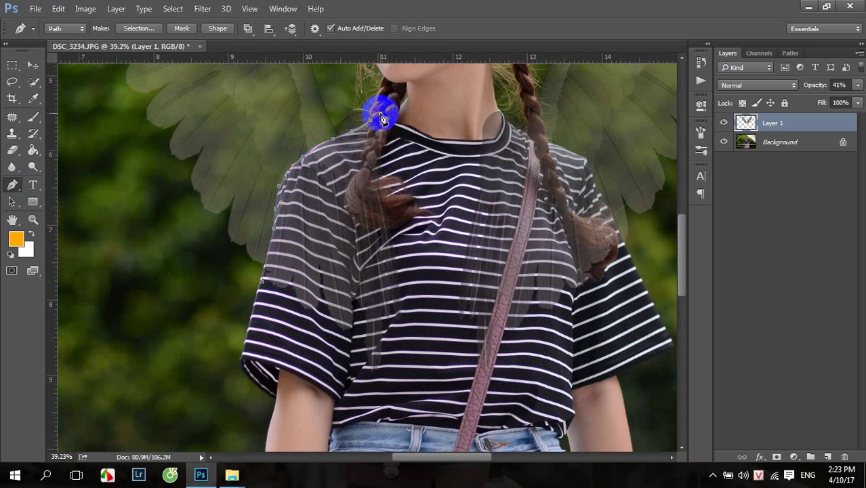
mouse_move(502, 111)
left_mouse_down()
mouse_move(511, 131)
mouse_move(573, 156)
mouse_move(599, 185)
mouse_move(630, 264)
left_mouse_up()
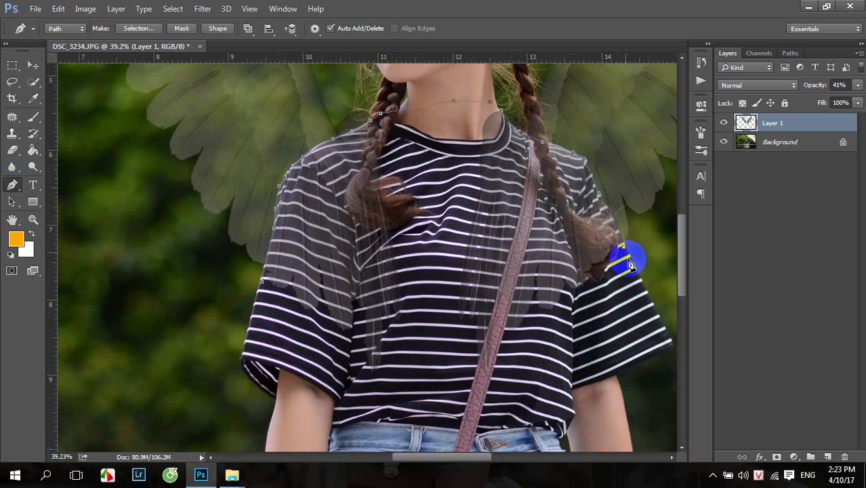
scroll(630, 264, "down", 5, "alt")
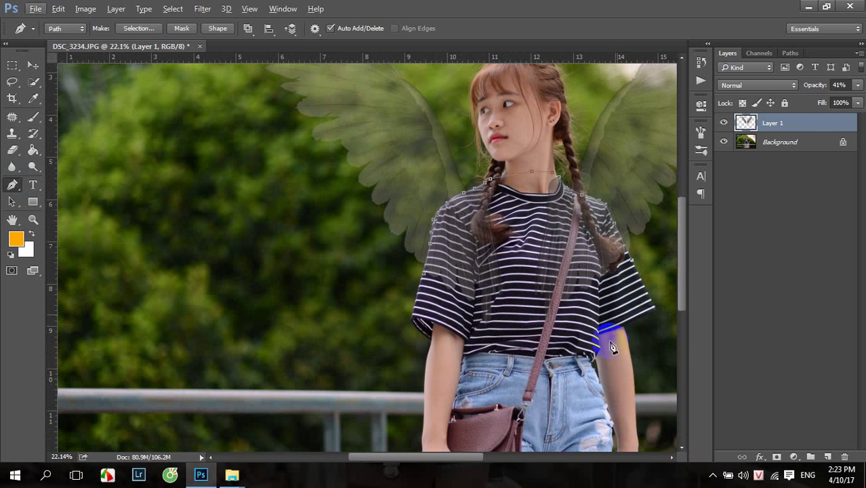
left_click(442, 326)
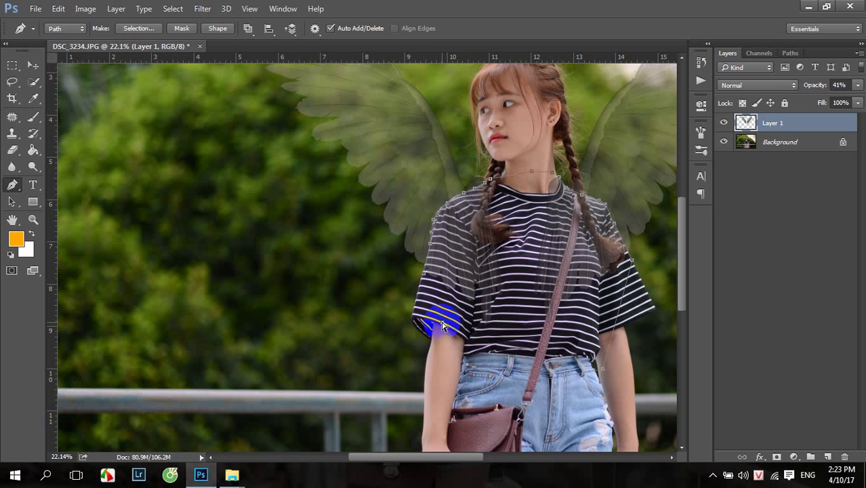
key("ctrl+Return")
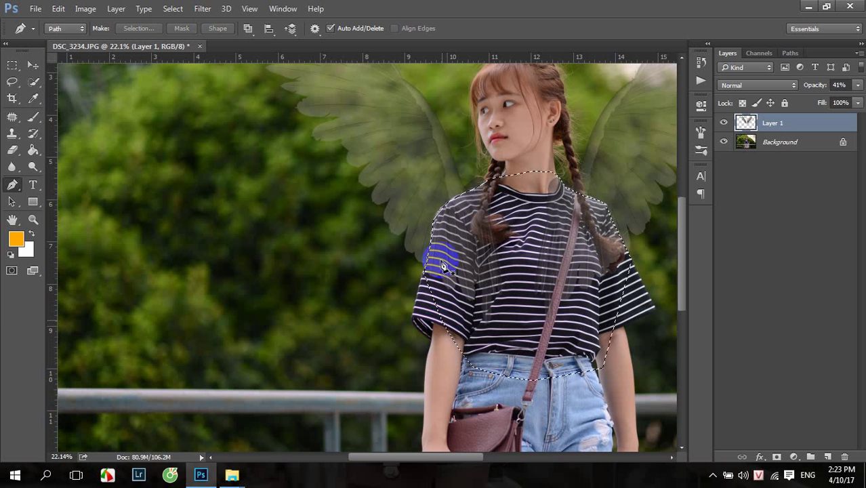
key("Delete")
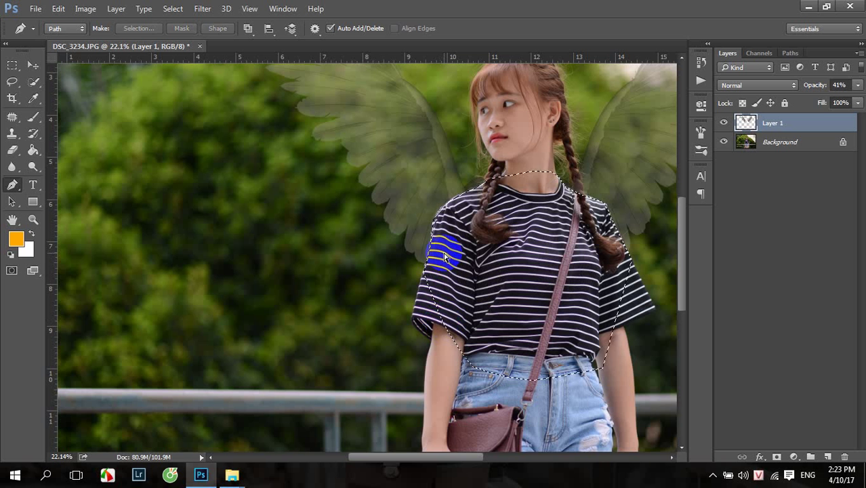
key("ctrl+d")
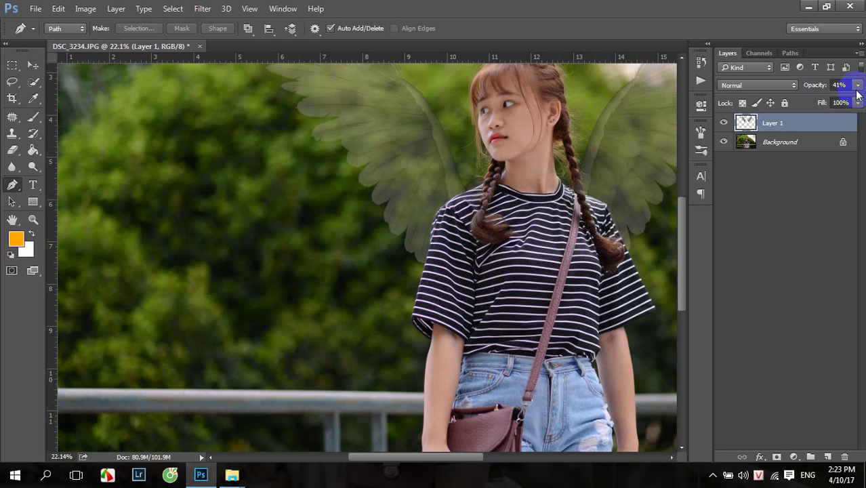
Step: Restore Layer 1 opacity to 100% and zoom around to check the wing edges
left_click(858, 85)
left_click_drag(824, 99, 859, 99)
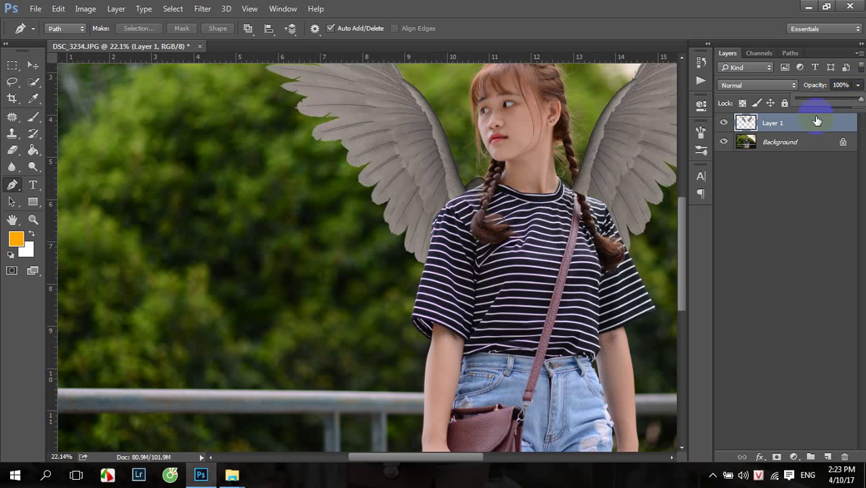
scroll(493, 178, "down", 2)
scroll(437, 223, "up", 2)
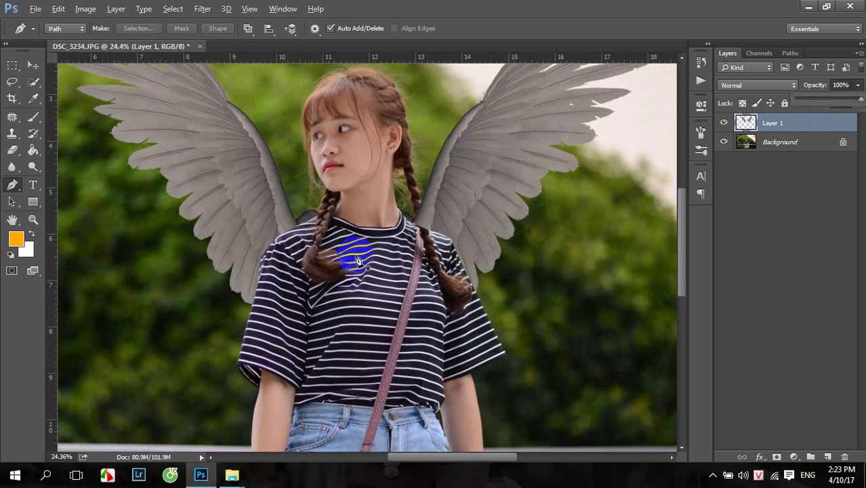
scroll(325, 277, "up", 1)
scroll(283, 251, "up", 1)
scroll(284, 251, "up", 1)
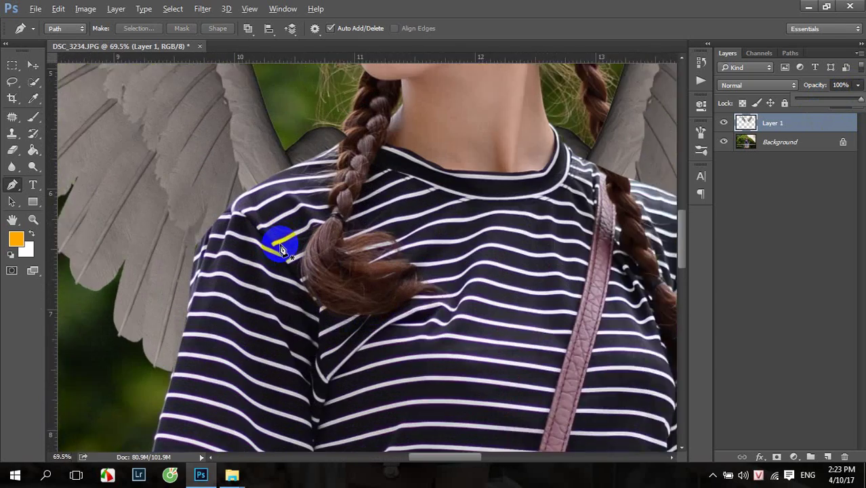
scroll(112, 338, "up", 1)
scroll(607, 224, "up", 1)
scroll(606, 224, "down", 1)
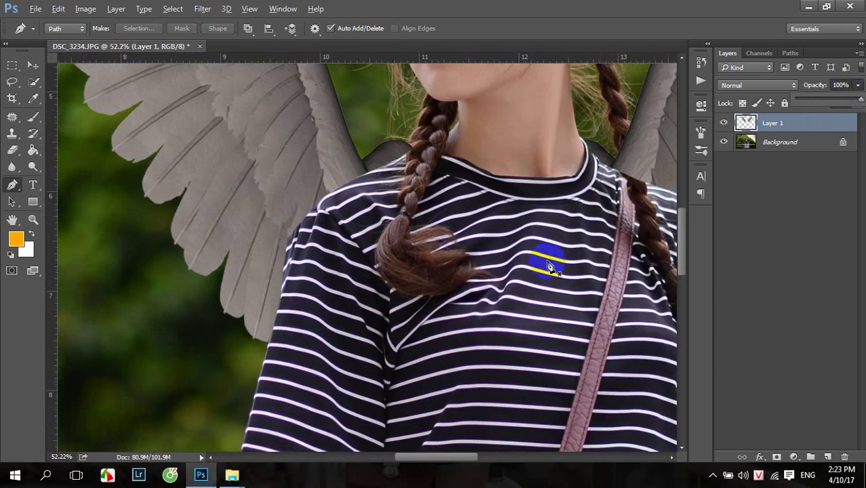
scroll(550, 245, "down", 2)
scroll(429, 245, "down", 1)
scroll(465, 236, "down", 2)
scroll(477, 233, "down", 1)
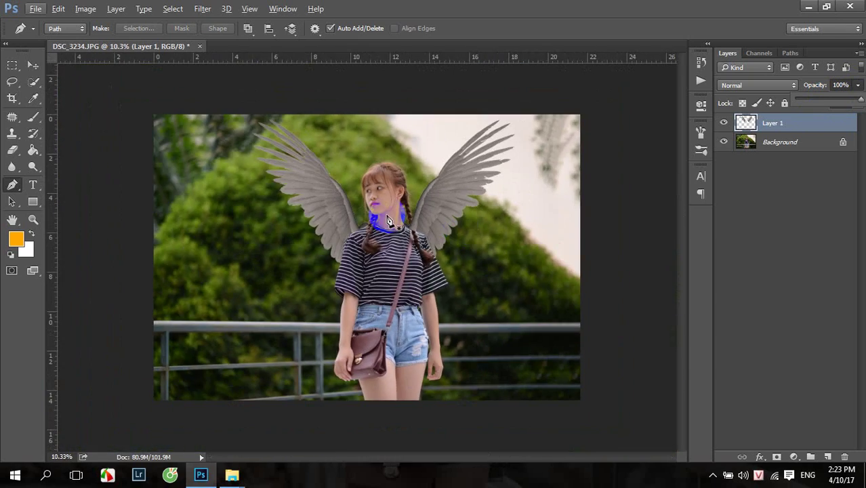
scroll(437, 197, "up", 1)
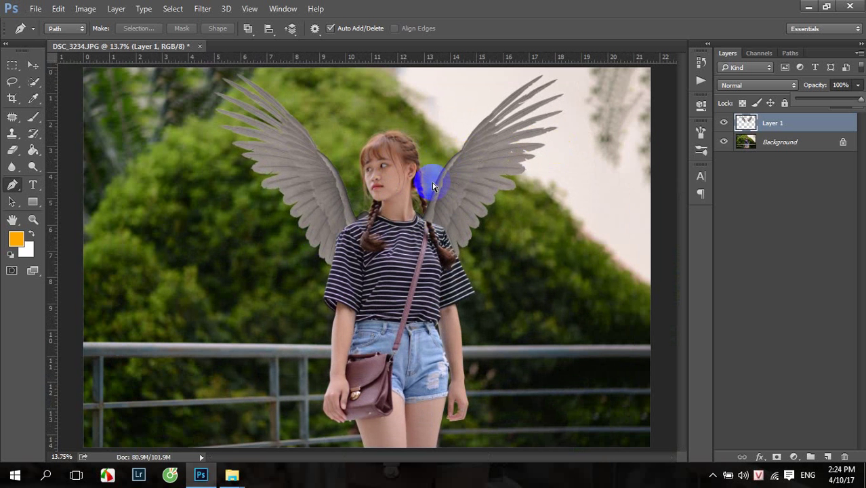
Step: Brighten the wings with a Curves adjustment raising input 99 to output 125
key("ctrl+m")
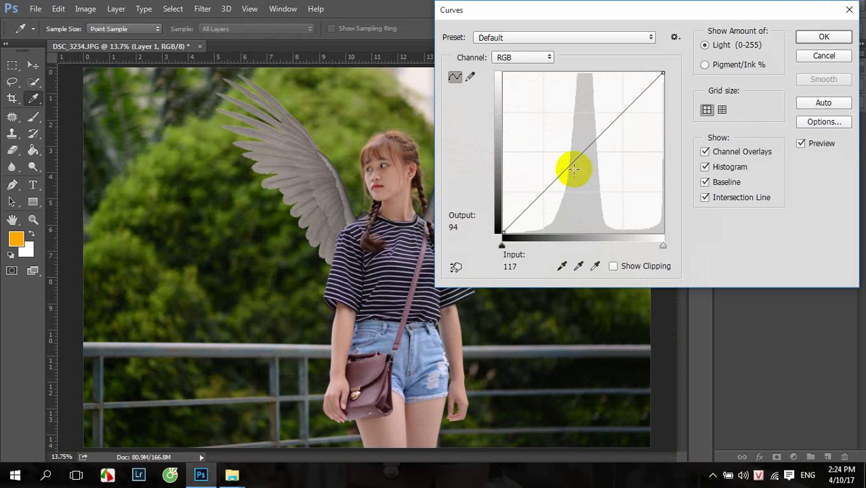
left_click_drag(573, 168, 565, 154)
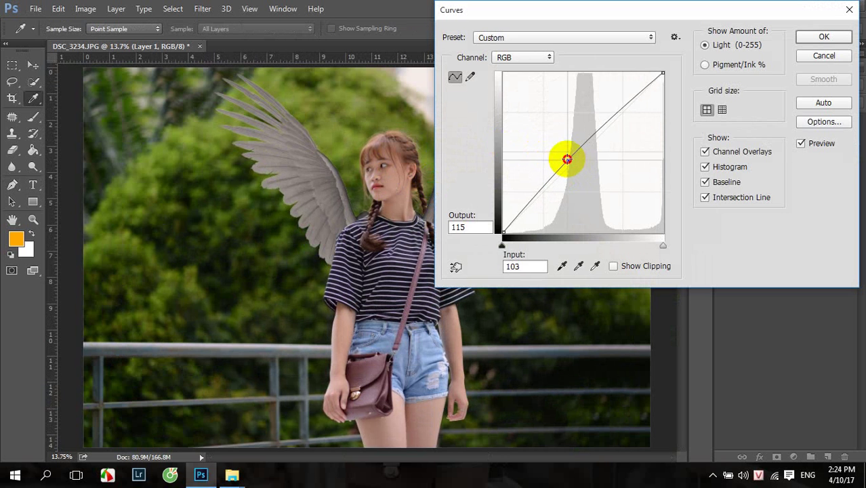
key("p")
left_click(806, 34)
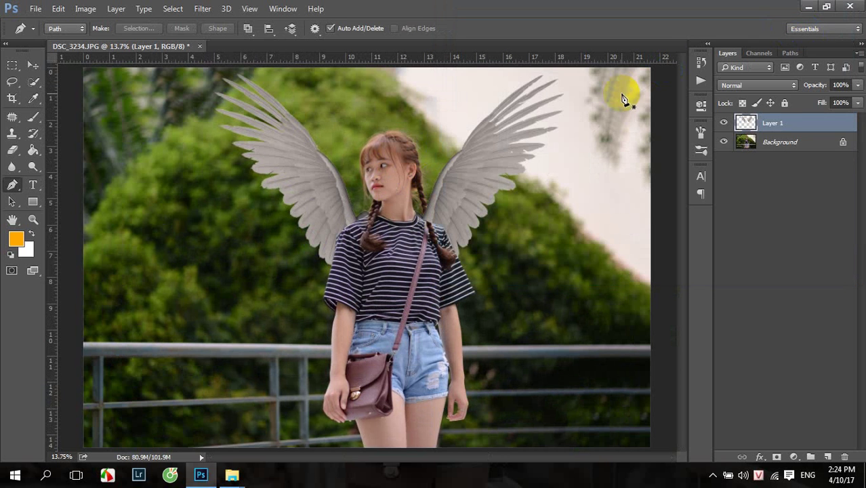
scroll(282, 171, "down", 4)
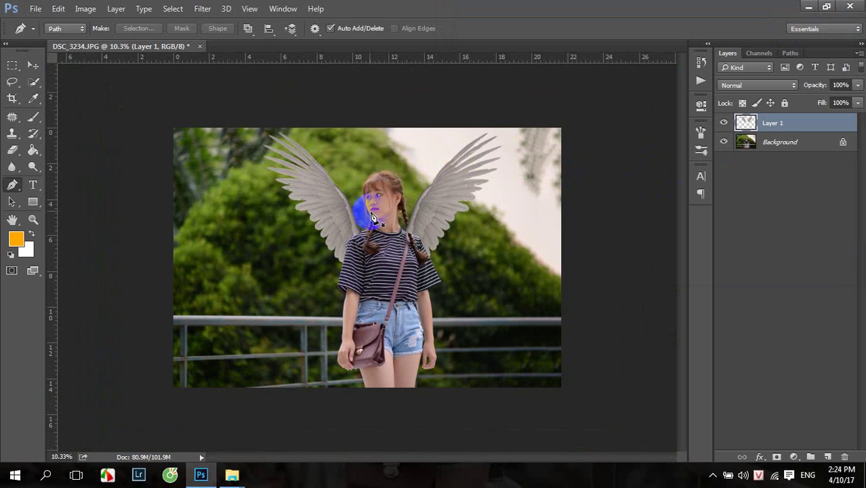
scroll(363, 207, "up", 4)
Step: Merge the wings into the Background layer and add an empty layer named brush above it
left_click(763, 144, "shift")
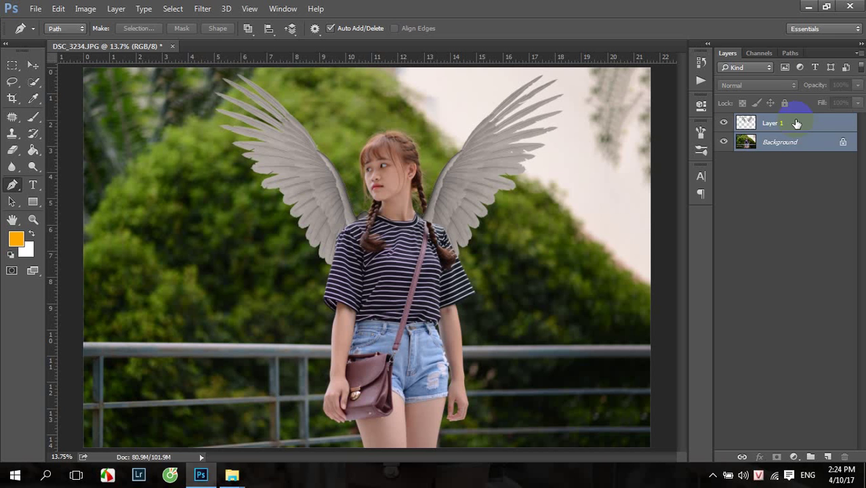
key("ctrl+e")
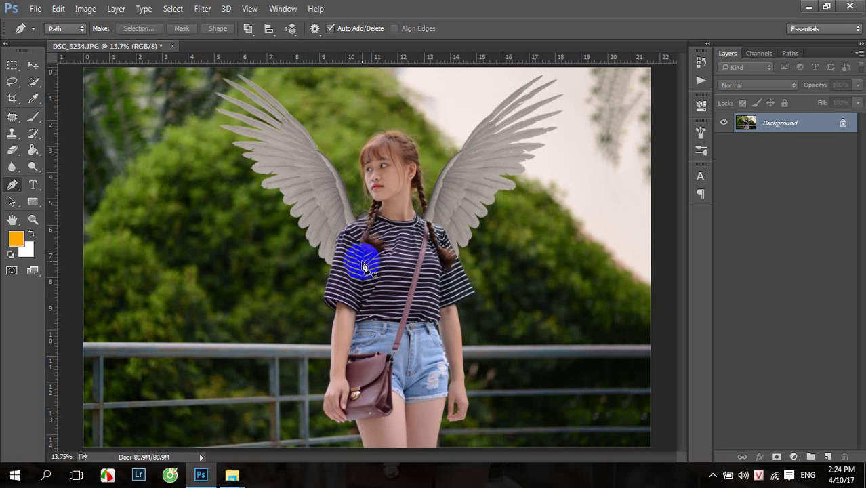
key("ctrl+shift+n")
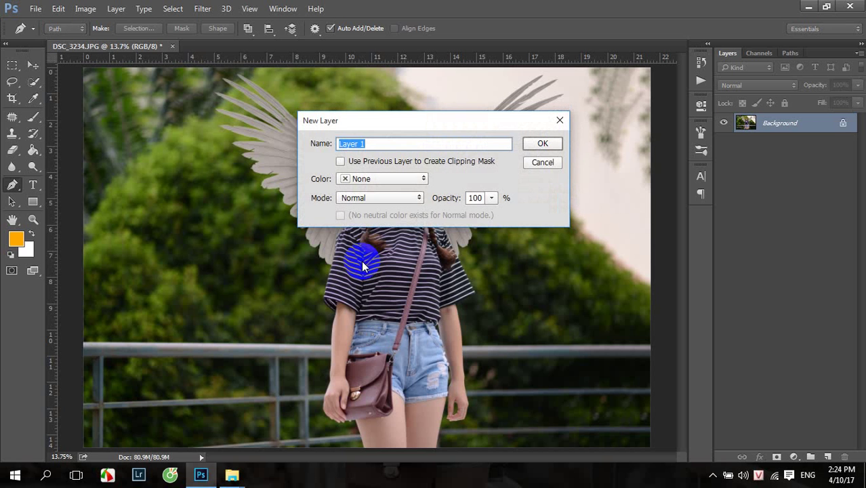
type("brush")
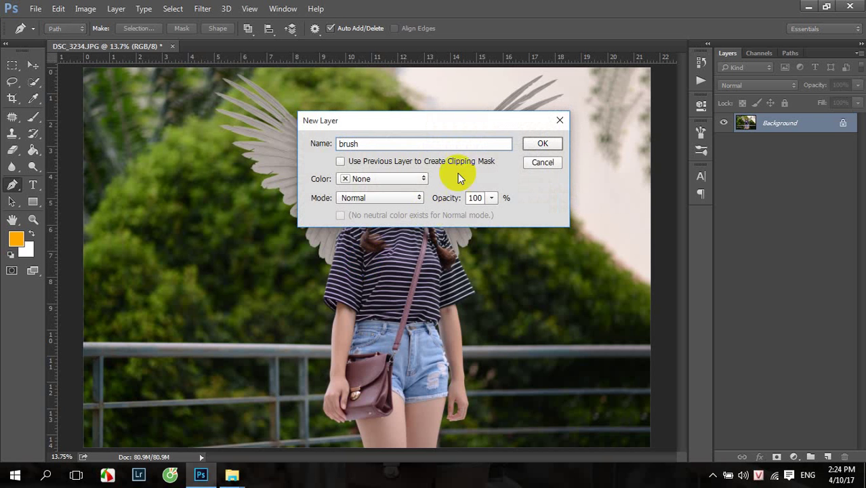
left_click(532, 146)
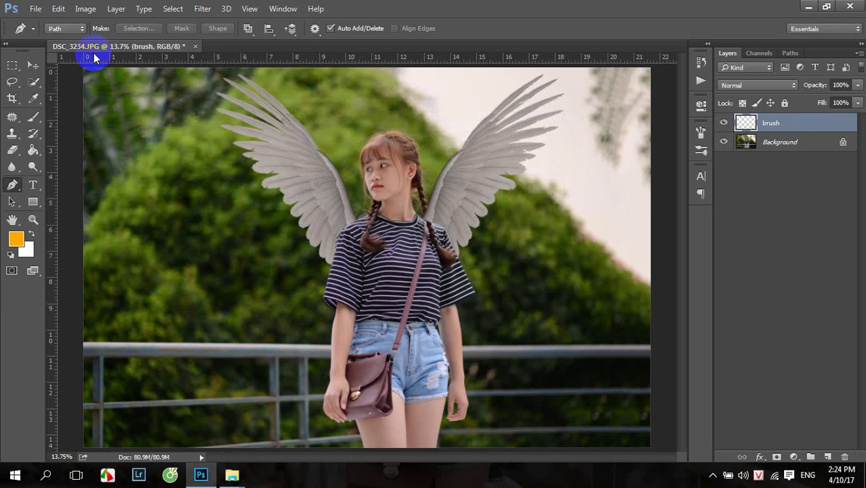
Step: Select the 1722 px splatter brush preset with orange (ffa800) as foreground colour
left_click(33, 117)
left_click(64, 32)
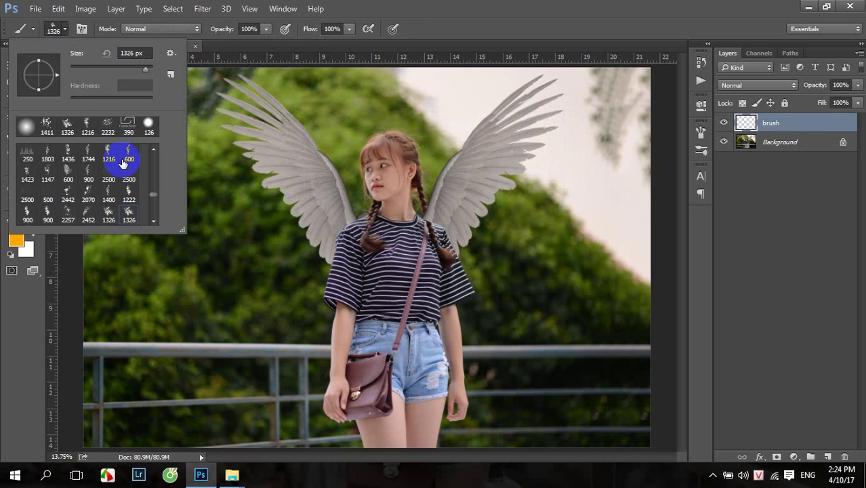
left_click(155, 207)
left_click_drag(155, 206, 155, 218)
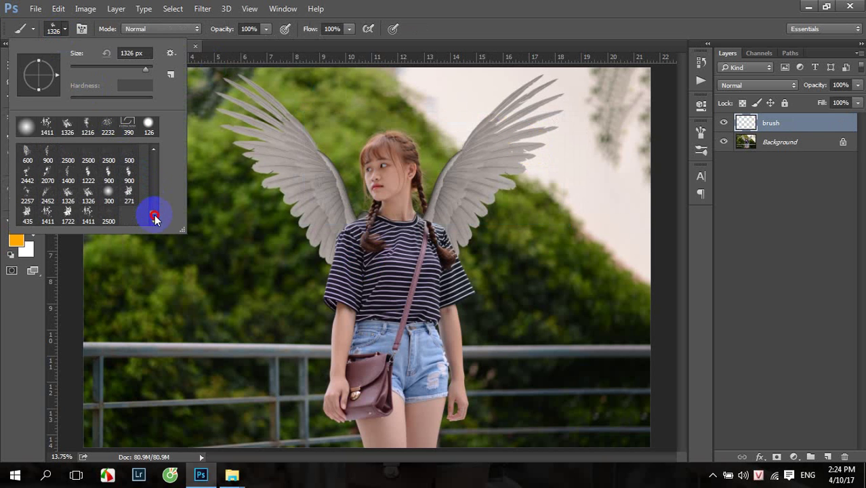
left_click(67, 214)
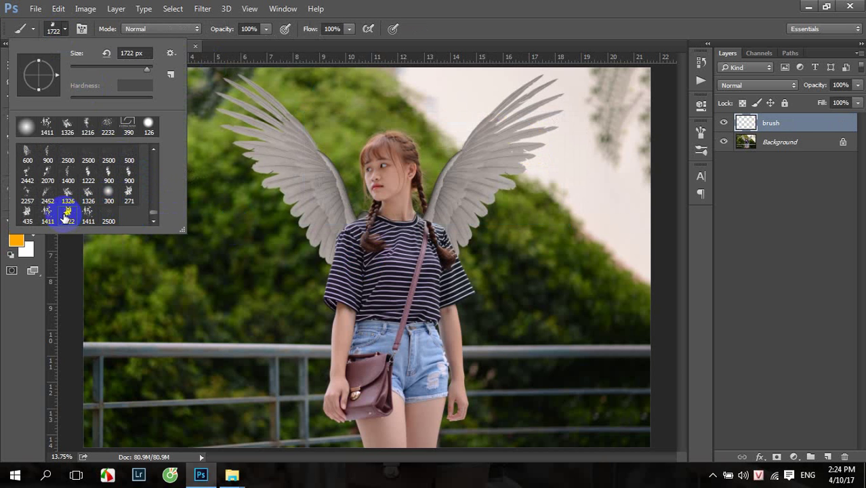
left_click(16, 240)
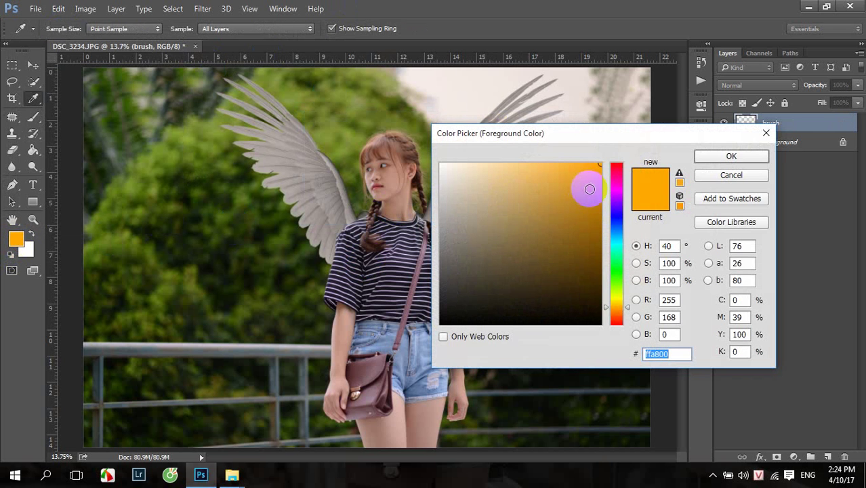
left_click(731, 156)
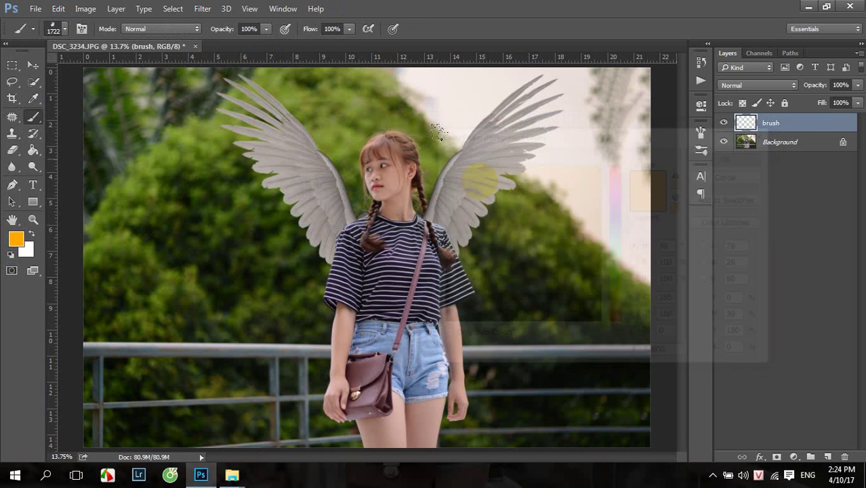
Step: Paint orange splatter strokes over the upper parts of both wings
left_click(271, 120)
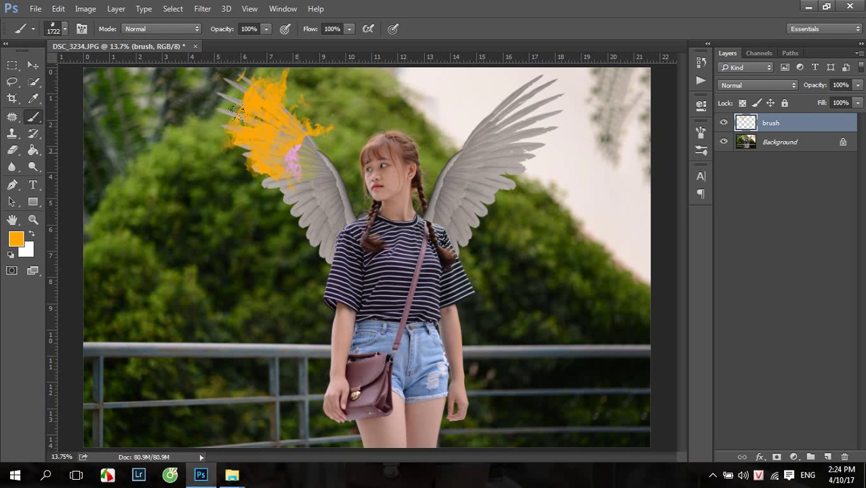
left_click(298, 162)
left_click(481, 156)
left_click(542, 115)
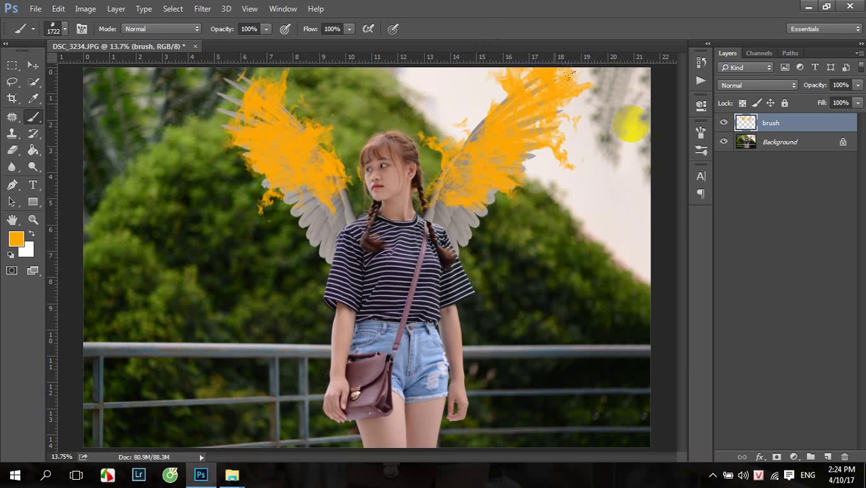
scroll(464, 170, "down", 2)
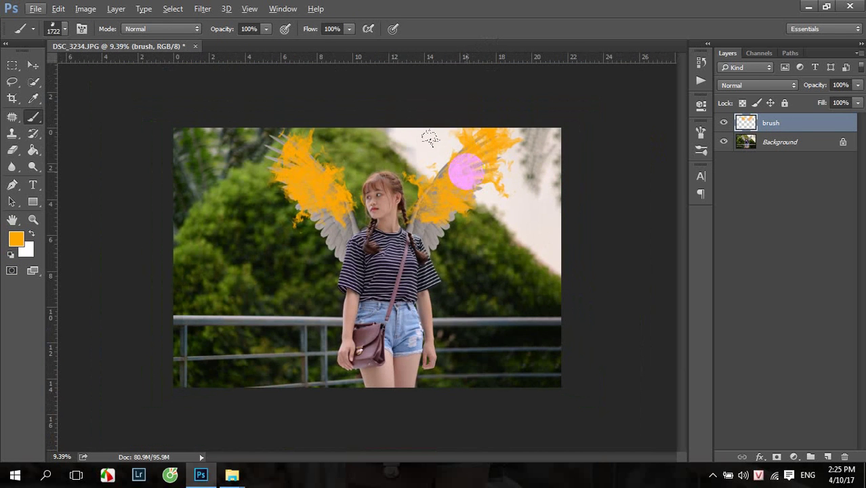
Step: Show the Actions panel, load the Fire.atn action set, and select the Fire action
left_click(283, 9)
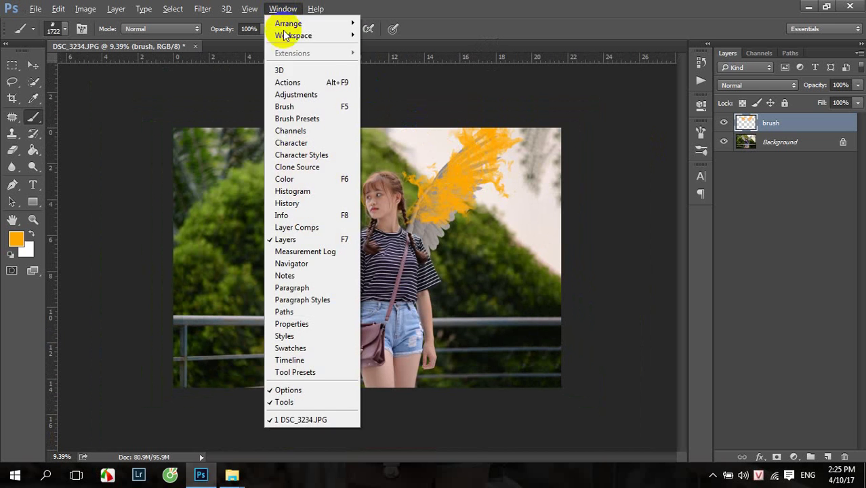
left_click(288, 82)
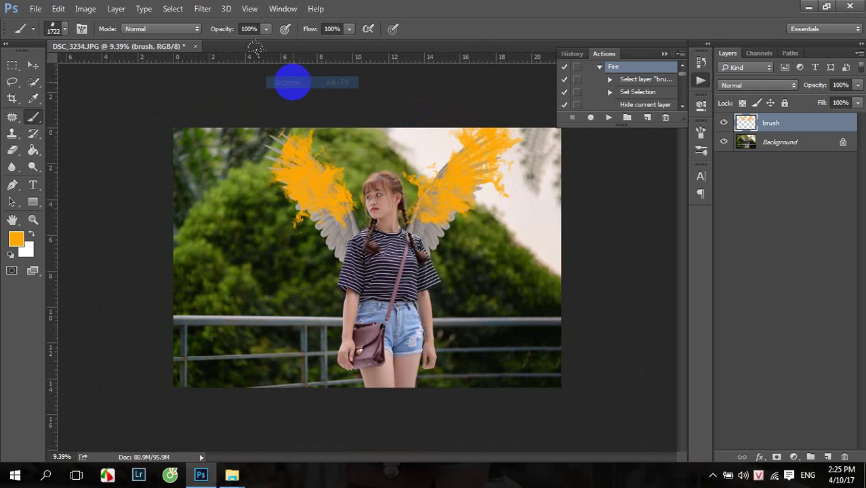
left_click(679, 54)
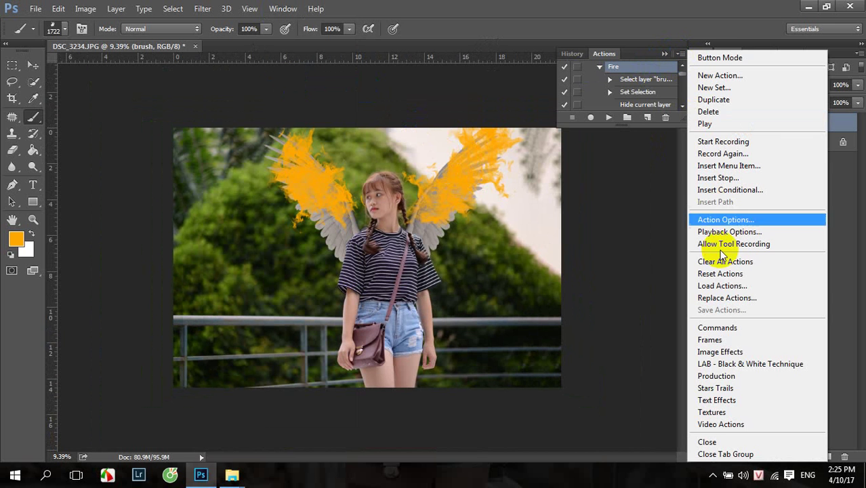
left_click(720, 286)
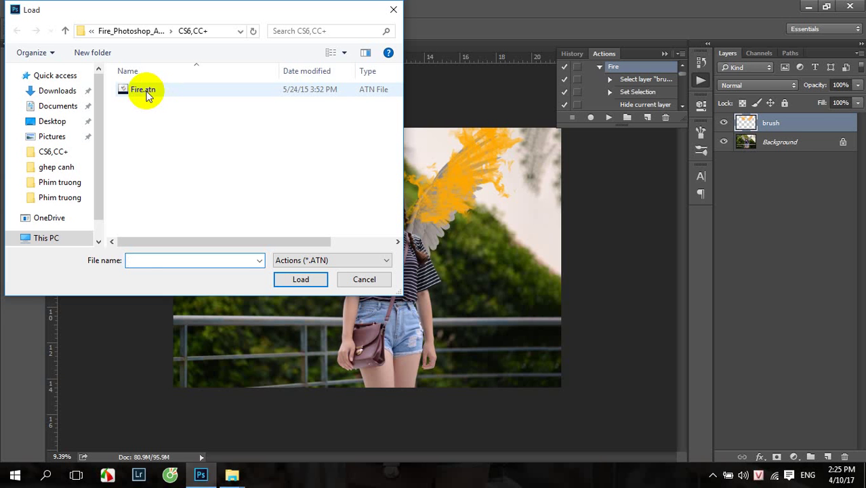
double_click(146, 92)
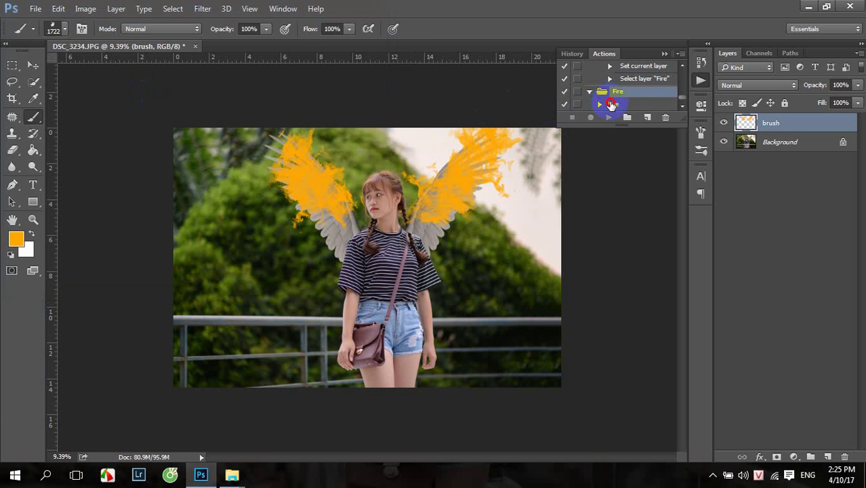
left_click(612, 103)
Step: Play the Fire action to turn the orange strokes into flames in a Fire group
left_click(608, 119)
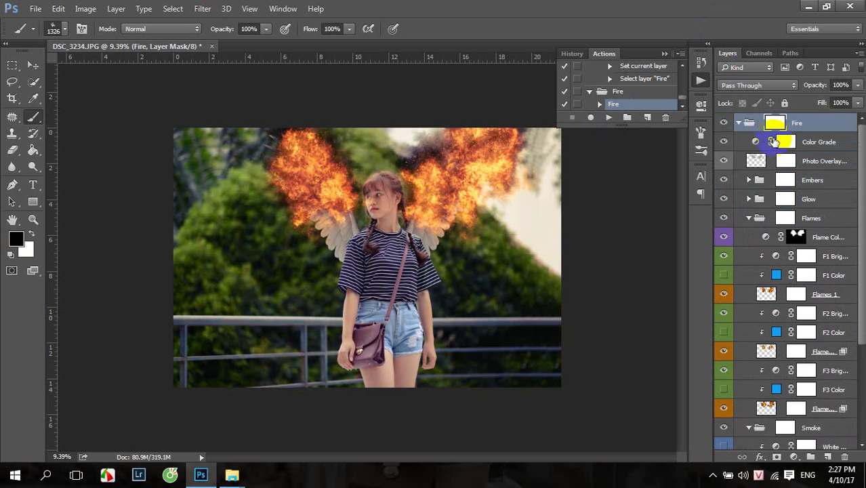
Step: Stamp the visible flames into a new Layer 1, hiding the Fire group and showing the Background
left_click(737, 124)
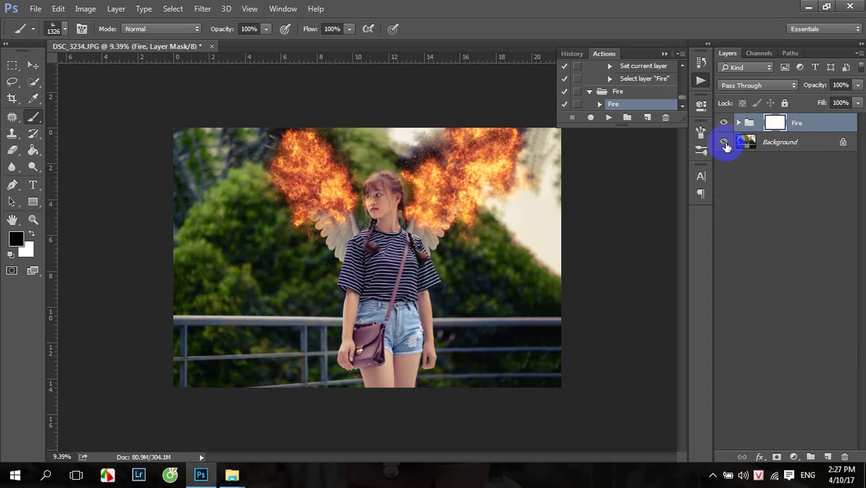
left_click(723, 142)
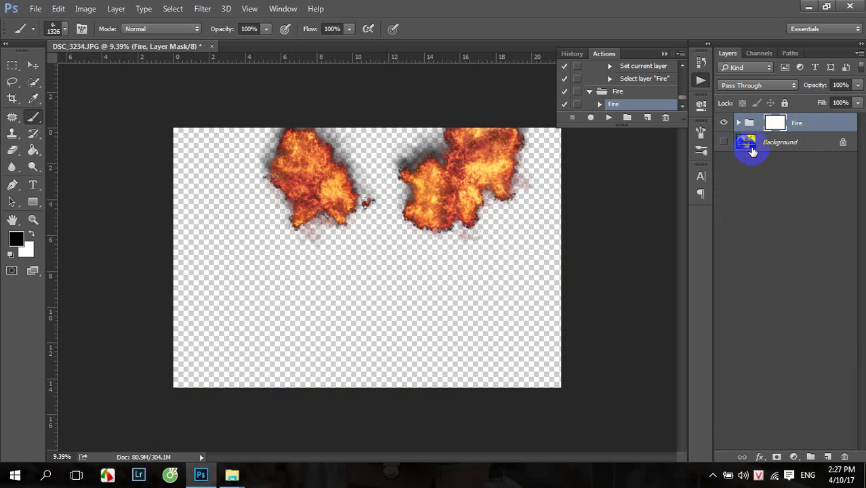
left_click_drag(752, 150, 755, 154)
mouse_move(755, 155)
left_mouse_down()
mouse_move(806, 125)
mouse_move(797, 125)
left_mouse_up()
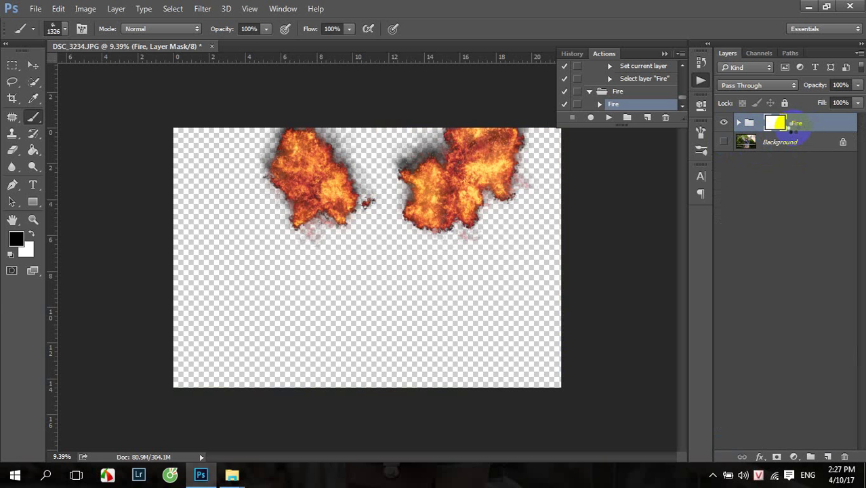
key("ctrl+shift+alt+e")
left_click(724, 143)
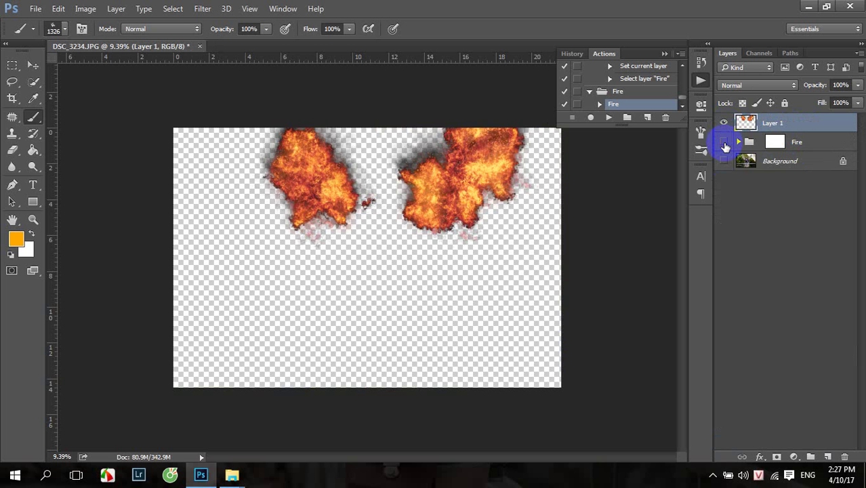
left_click(724, 162)
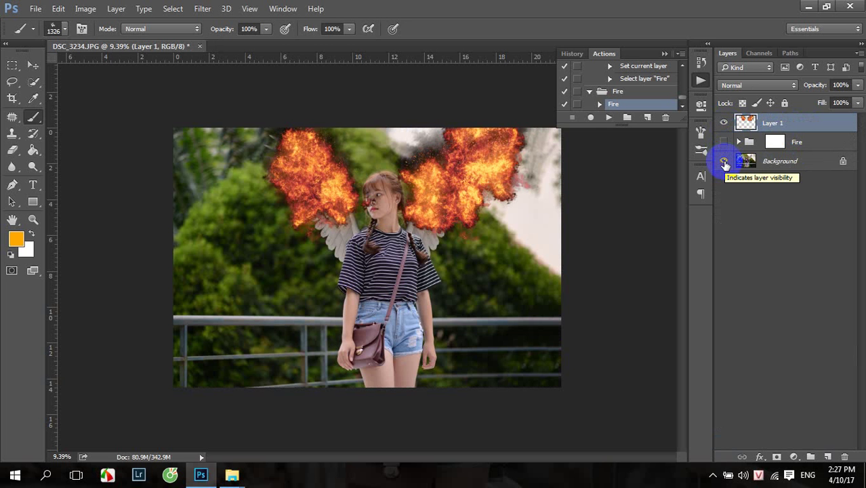
scroll(459, 164, "up", 2)
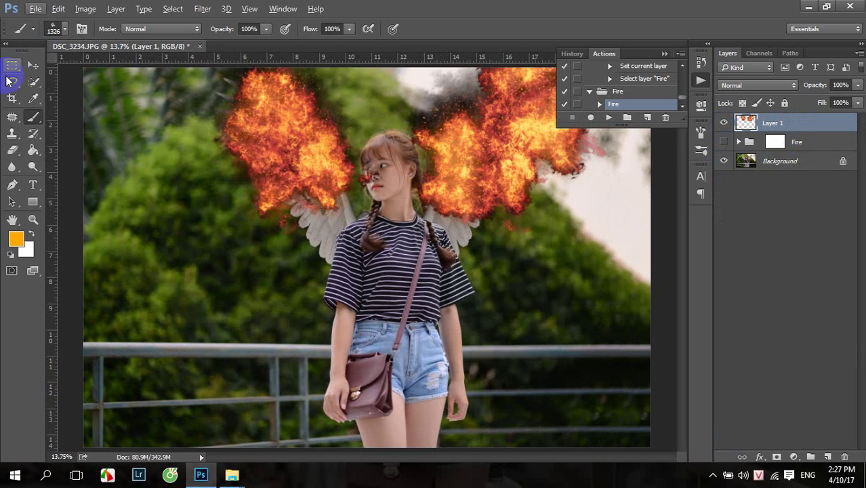
Step: Free Transform Layer 1 to enlarge the flames slightly, to about 101%
left_click(12, 65)
right_click(288, 153)
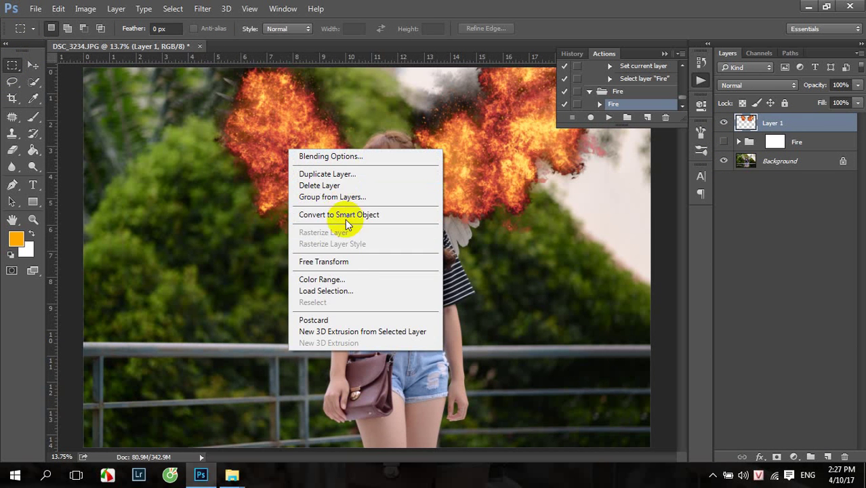
scroll(409, 231, "down", 2)
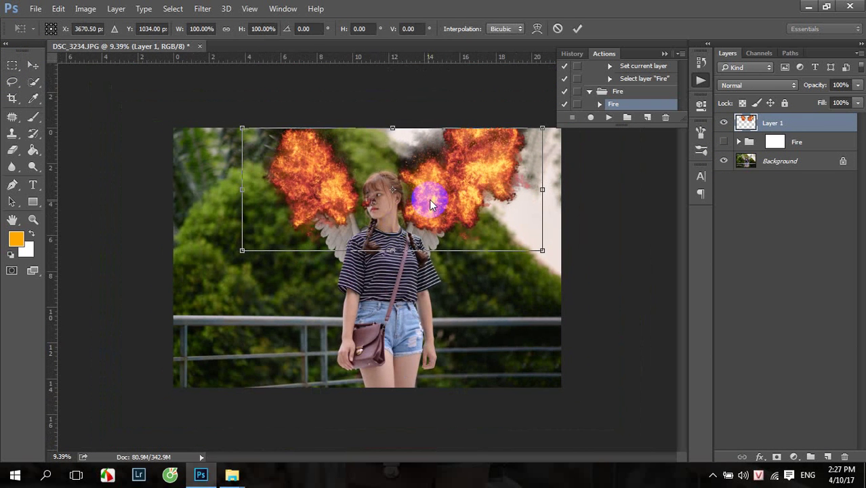
scroll(460, 195, "up", 2)
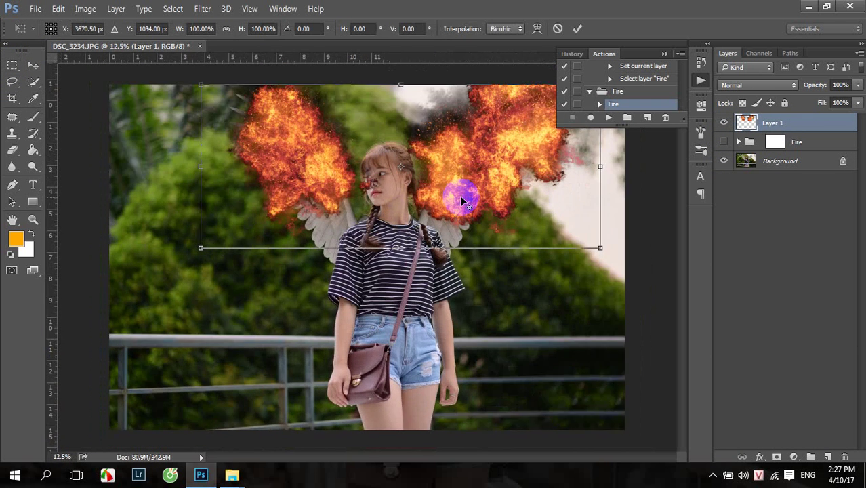
left_click_drag(183, 252, 179, 248)
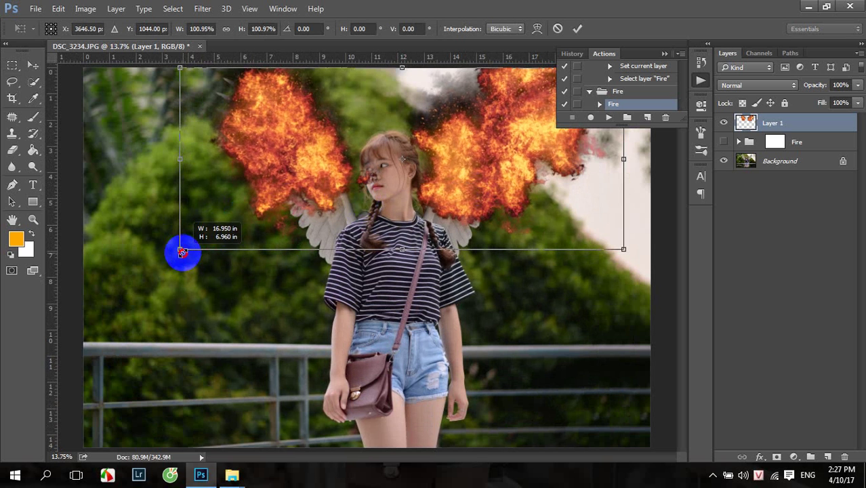
Step: Commit the transform and switch to the Eraser at 374 px size
key("Return")
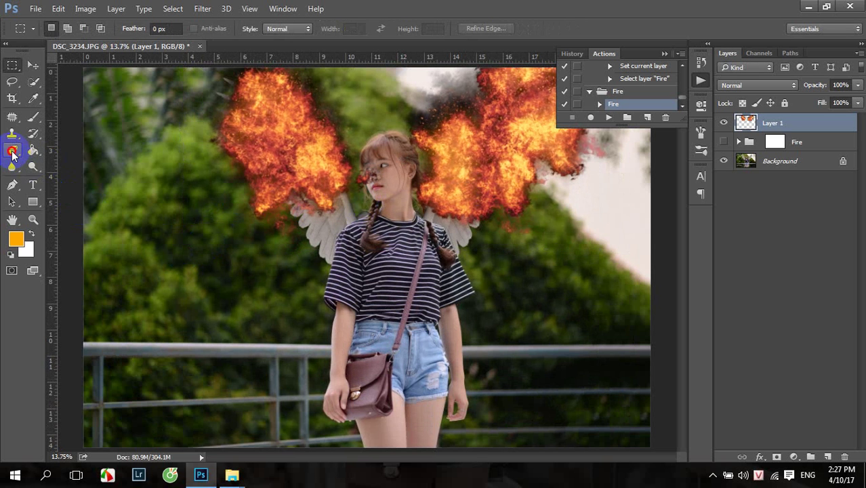
left_click(12, 149)
right_click(12, 149)
left_click(68, 145)
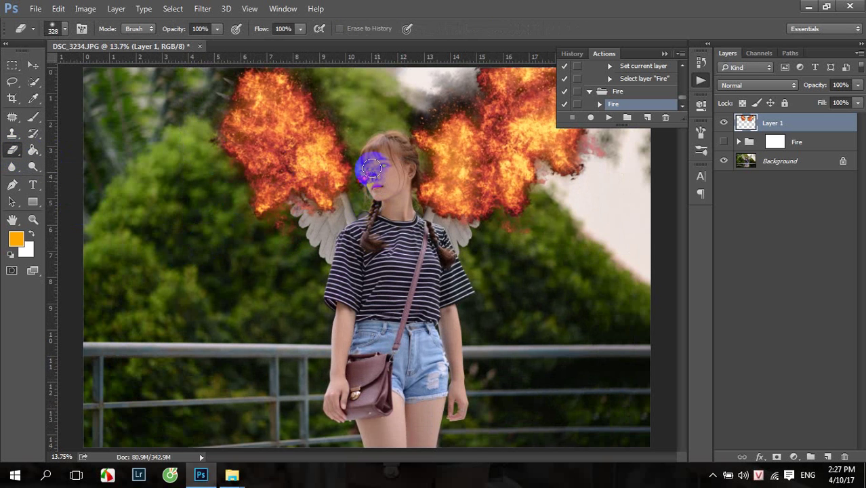
left_click(58, 29)
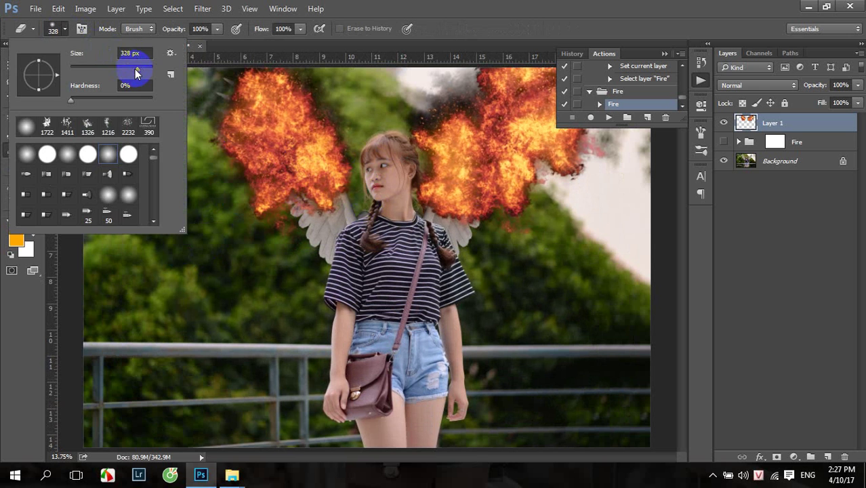
left_click_drag(135, 70, 140, 70)
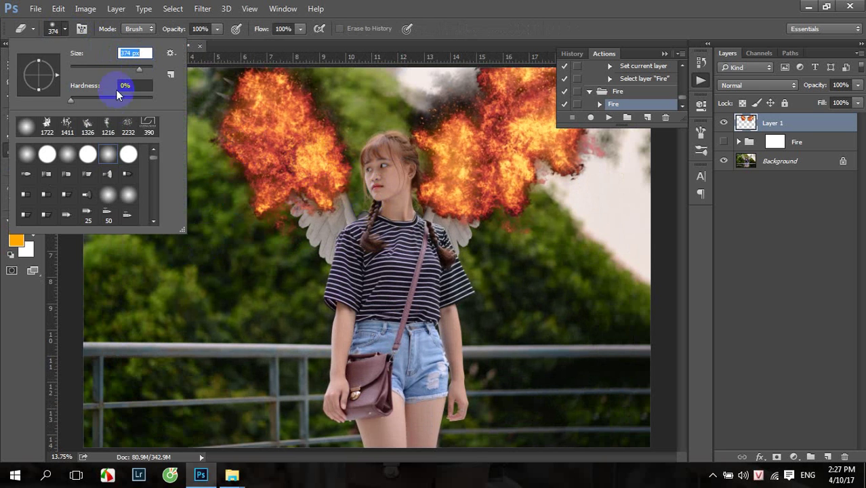
Step: Erase fire from the left wing and fade the right wing's lower edge
left_click_drag(274, 159, 306, 234)
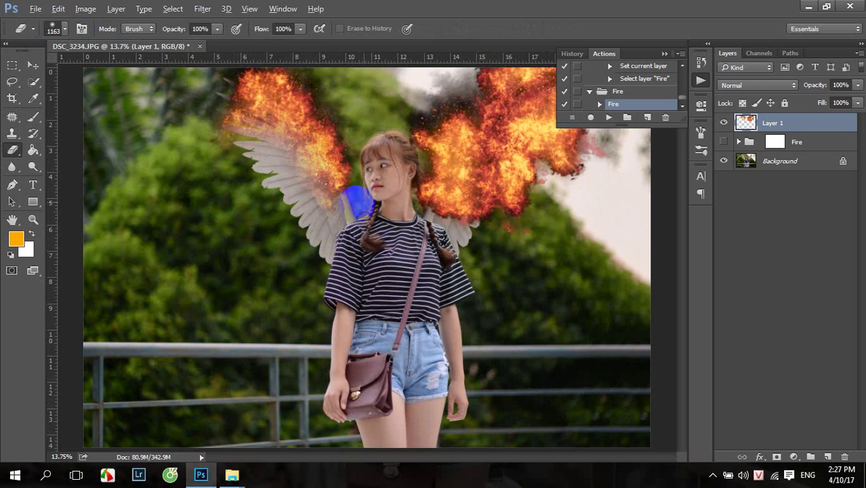
key("ctrl+minus")
key("ctrl+z")
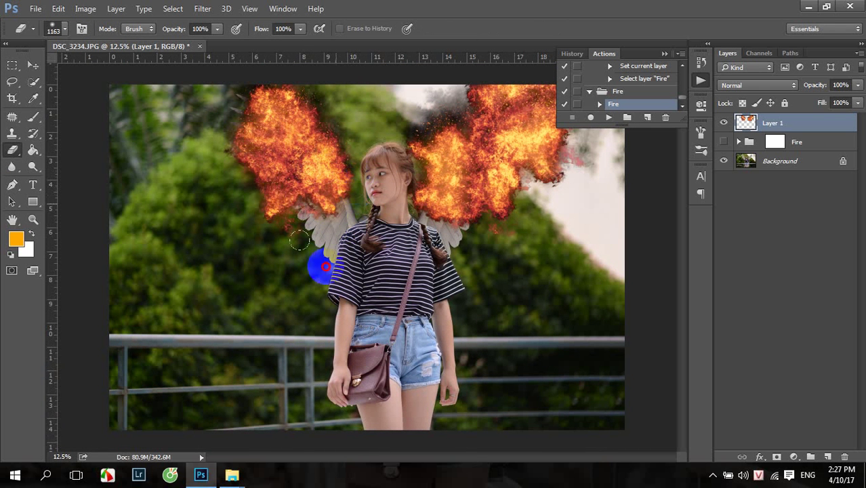
left_click(535, 193)
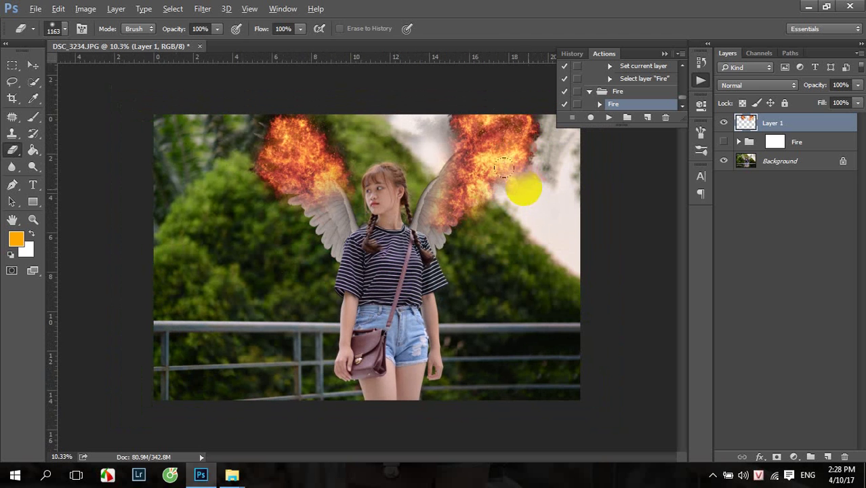
scroll(525, 188, "down", 1)
left_click_drag(501, 126, 464, 140)
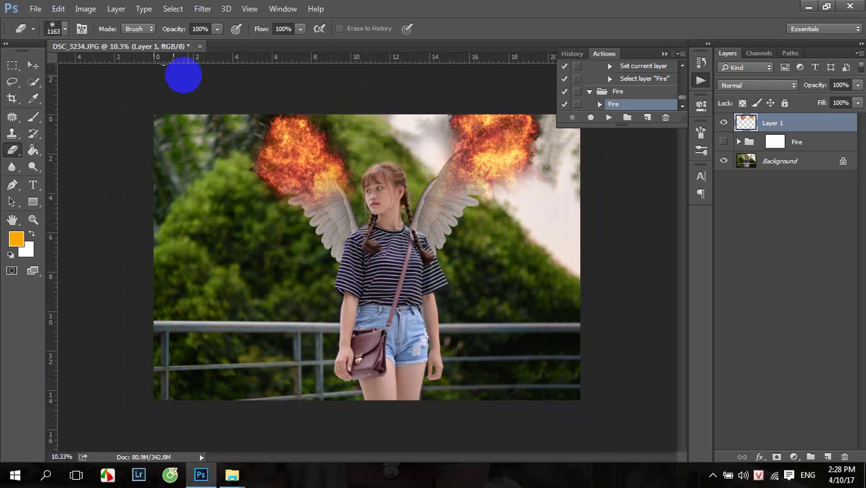
Step: At 57% eraser opacity, erase the lower fire on both wings, then close DSC_3234
left_click(197, 31)
left_click(215, 30)
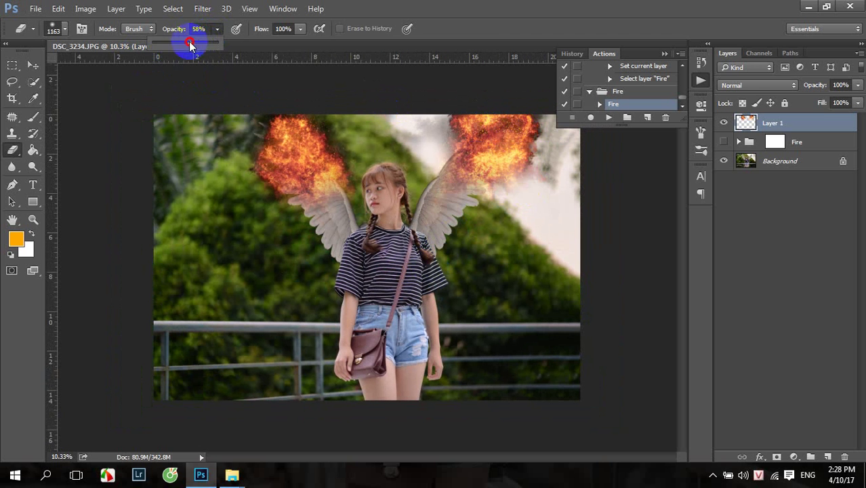
left_click_drag(190, 43, 188, 43)
mouse_move(241, 132)
left_mouse_down()
mouse_move(280, 184)
mouse_move(307, 242)
left_mouse_up()
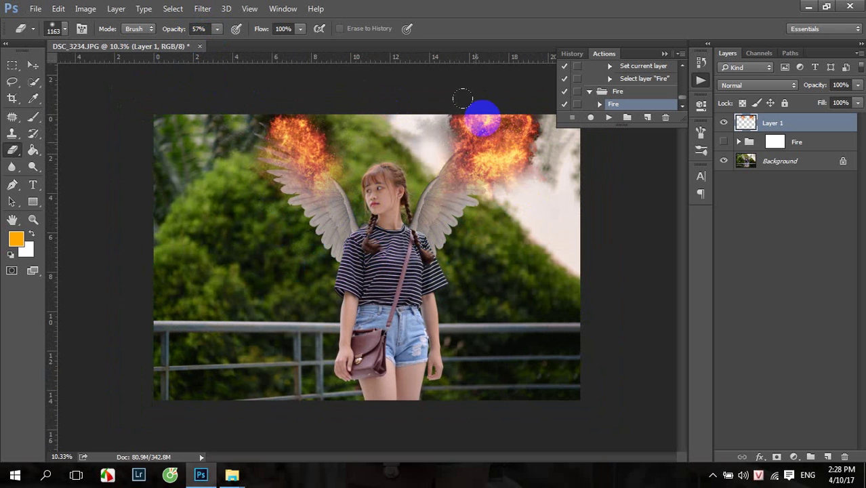
mouse_move(462, 99)
left_mouse_down()
mouse_move(396, 154)
mouse_move(458, 139)
left_mouse_up()
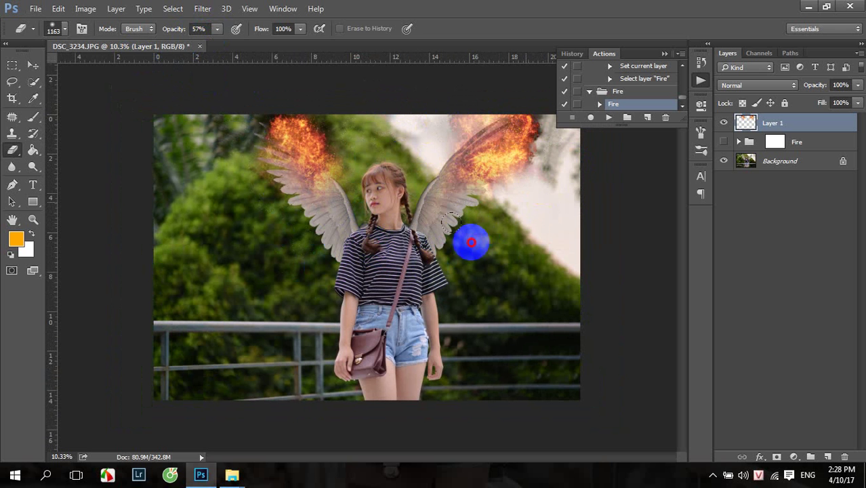
scroll(420, 178, "up", 3)
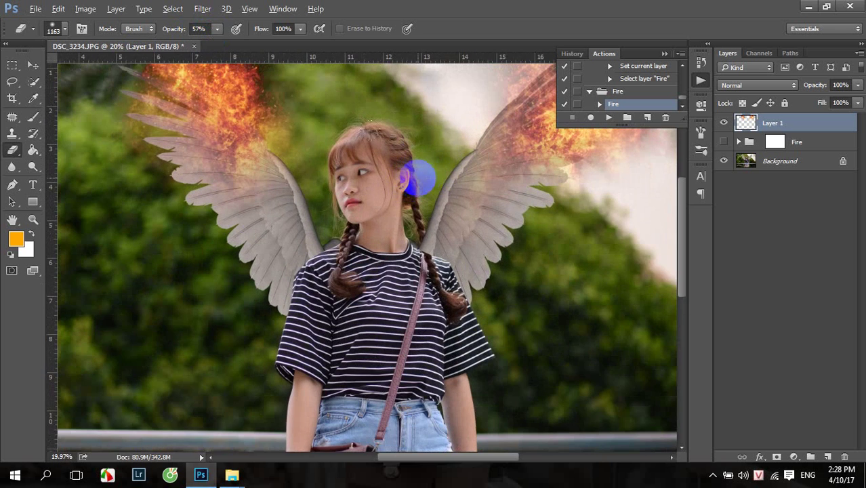
scroll(386, 170, "down", 3)
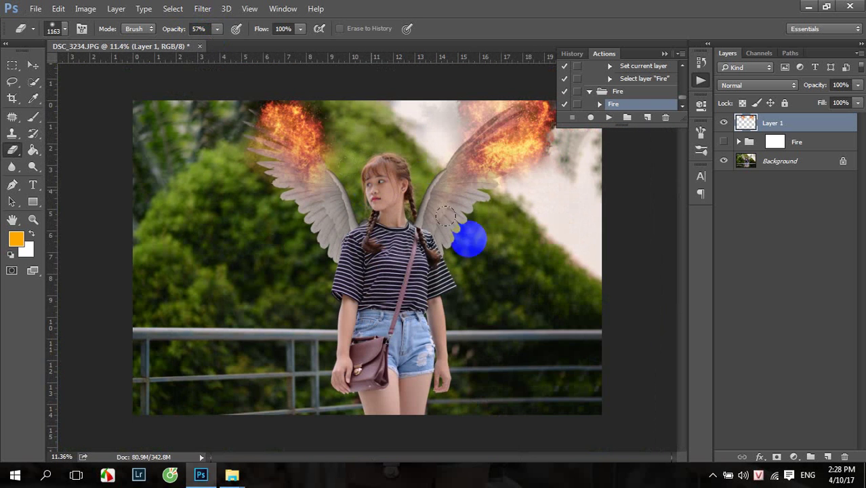
scroll(338, 200, "down", 1)
scroll(393, 176, "down", 2)
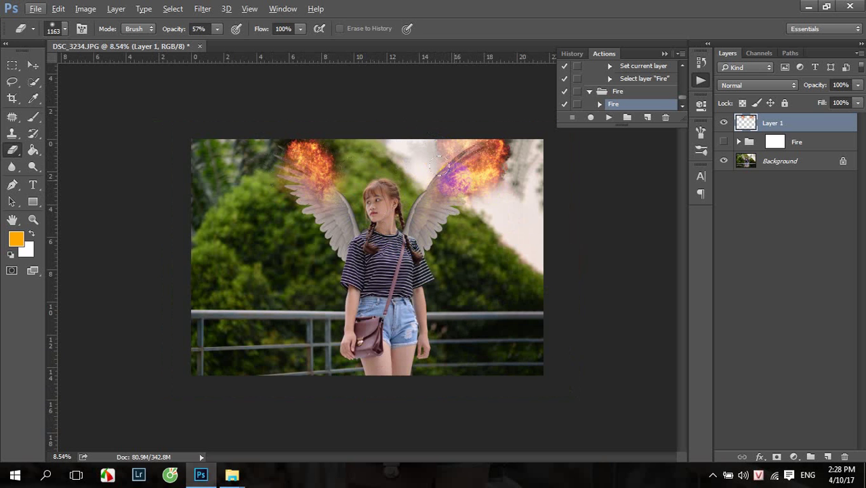
scroll(431, 163, "up", 2)
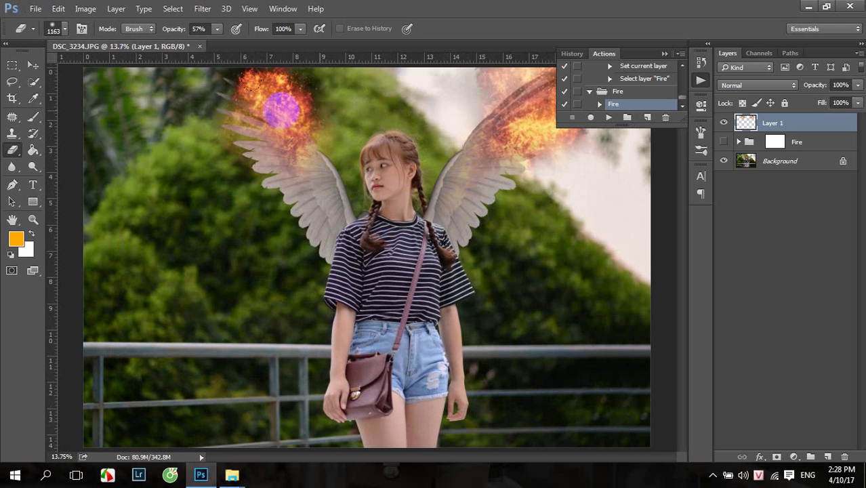
left_click(201, 46)
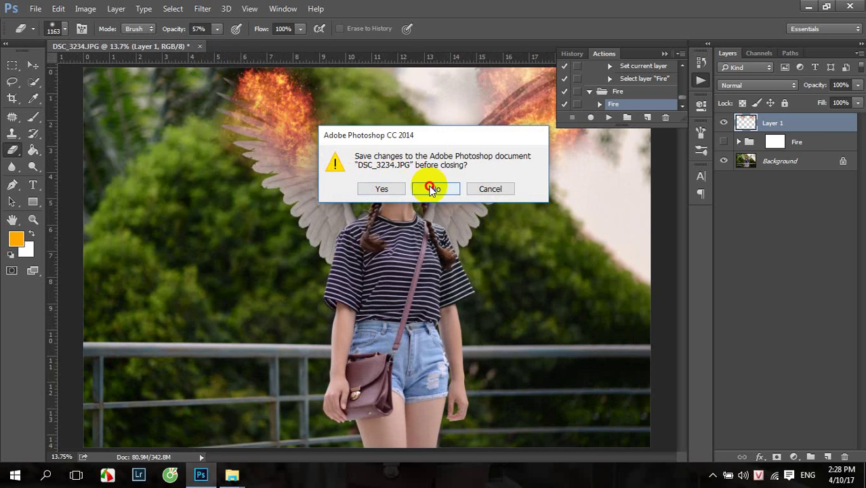
Step: Close DSC_3234.JPG without saving and open DSC_3253.JPG
left_click(431, 187)
left_click(36, 9)
left_click(46, 35)
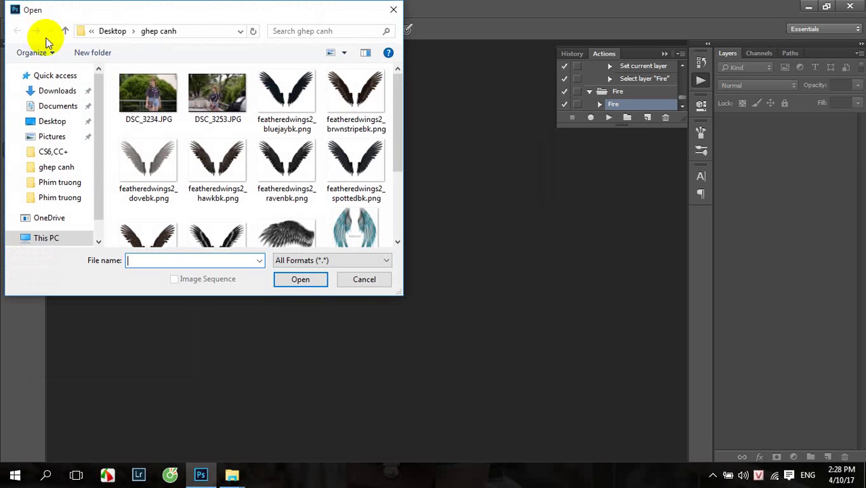
double_click(214, 99)
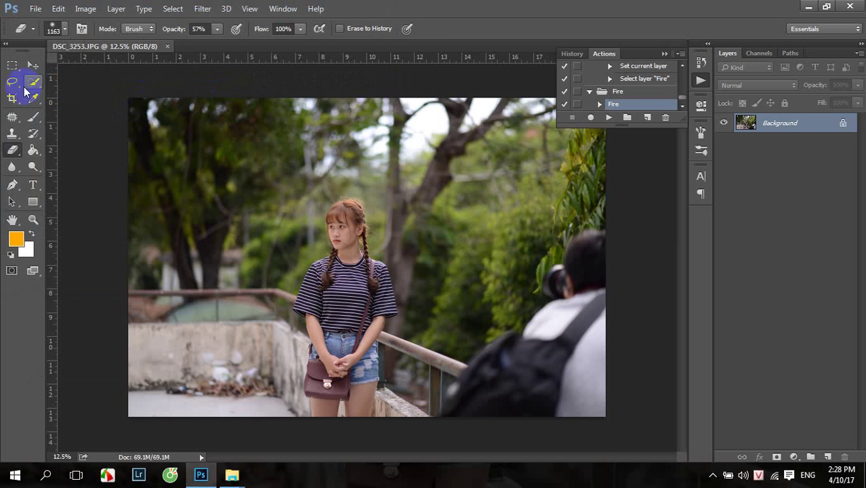
Step: Crop DSC_3253.JPG slightly inward from the bottom-right corner
left_click(13, 98)
left_click_drag(609, 417, 605, 403)
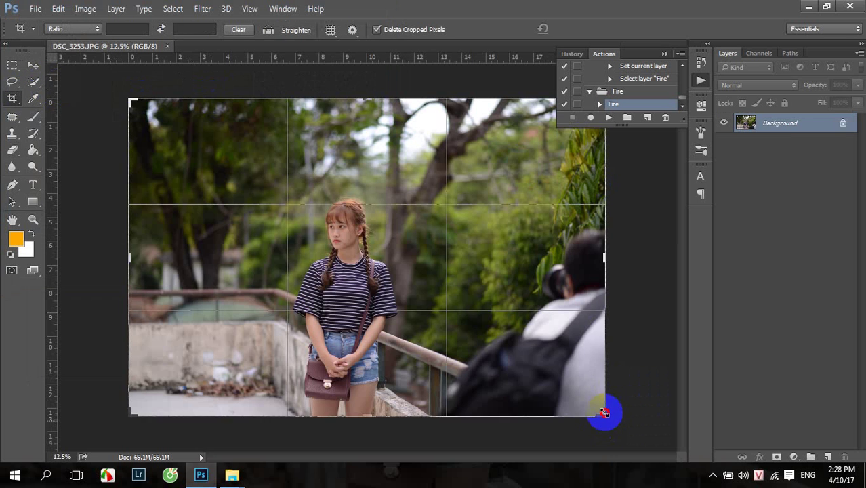
key("Return")
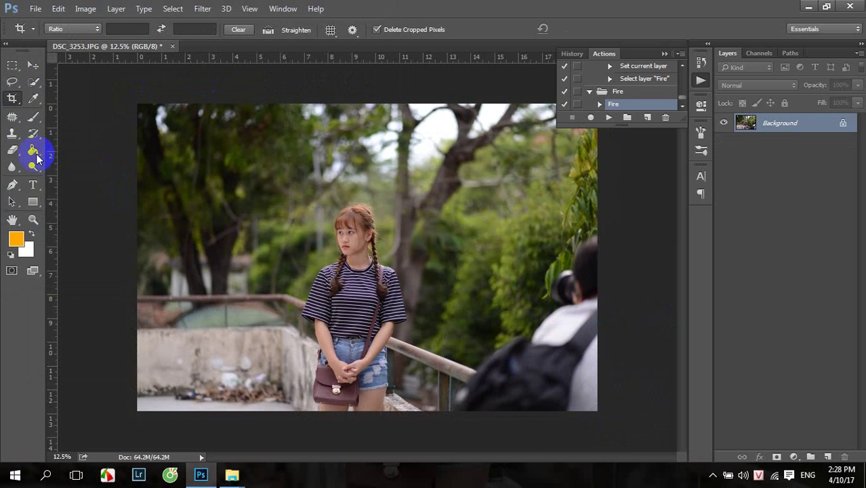
left_click(10, 138)
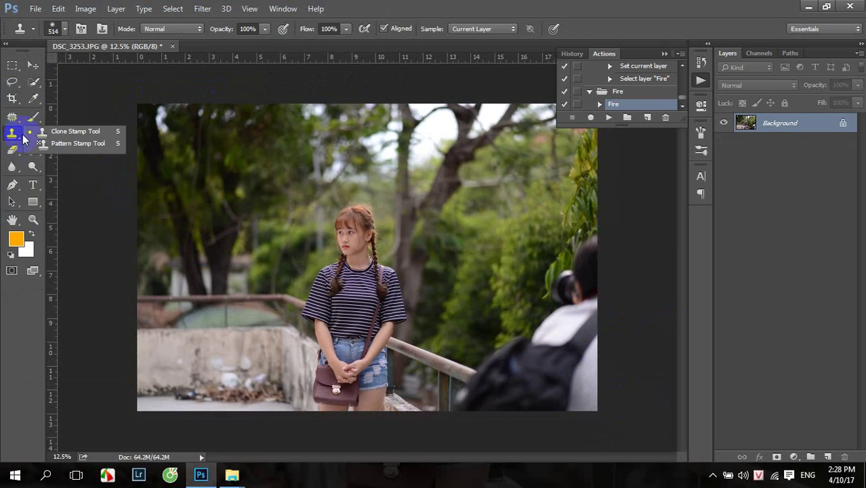
Step: Clone Stamp nearby foliage and railing over the photographer at the lower right
left_click(59, 134)
mouse_move(446, 364)
left_mouse_down()
mouse_move(420, 348)
mouse_move(551, 403)
mouse_move(512, 403)
mouse_move(423, 362)
mouse_move(512, 400)
mouse_move(480, 403)
mouse_move(508, 356)
mouse_move(534, 271)
mouse_move(582, 208)
mouse_move(582, 245)
mouse_move(556, 289)
mouse_move(580, 242)
mouse_move(593, 281)
mouse_move(589, 348)
mouse_move(561, 345)
mouse_move(547, 290)
mouse_move(549, 333)
mouse_move(518, 342)
mouse_move(549, 315)
mouse_move(555, 332)
mouse_move(505, 354)
mouse_move(560, 377)
mouse_move(551, 329)
mouse_move(562, 380)
mouse_move(588, 388)
mouse_move(580, 342)
mouse_move(518, 387)
mouse_move(527, 398)
mouse_move(592, 400)
mouse_move(572, 366)
left_mouse_up()
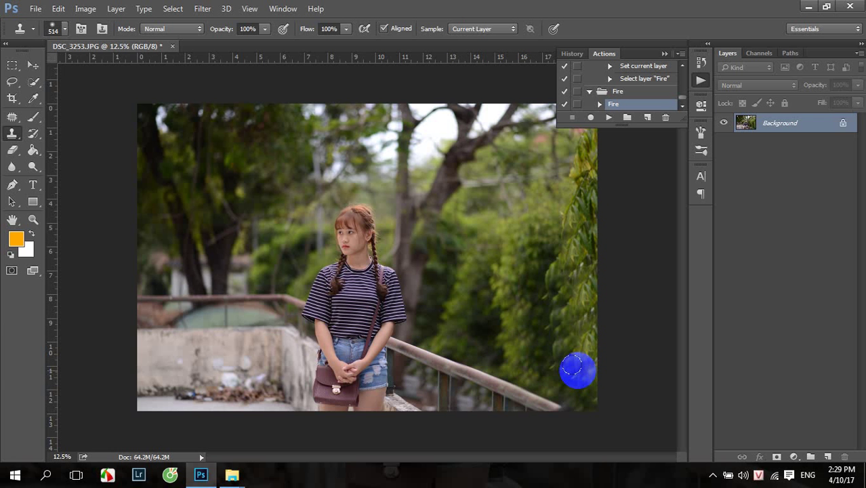
scroll(521, 357, "up", 5)
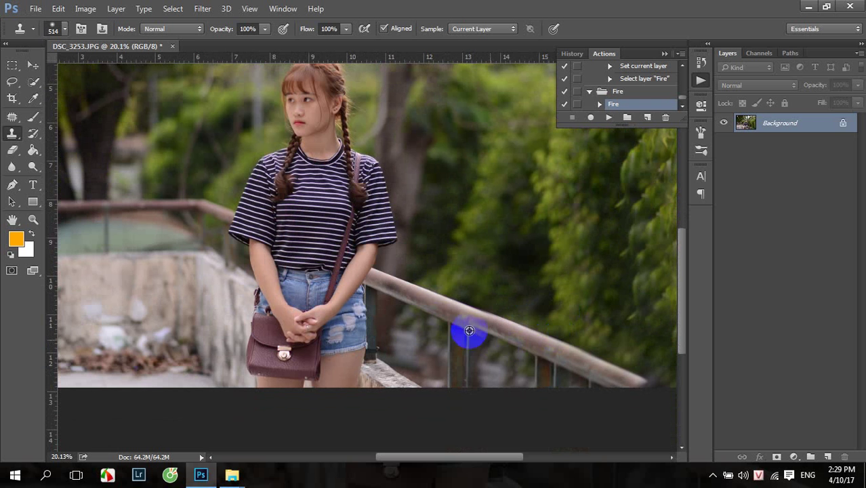
mouse_move(469, 330)
left_mouse_down()
mouse_move(545, 335)
mouse_move(471, 321)
left_mouse_up()
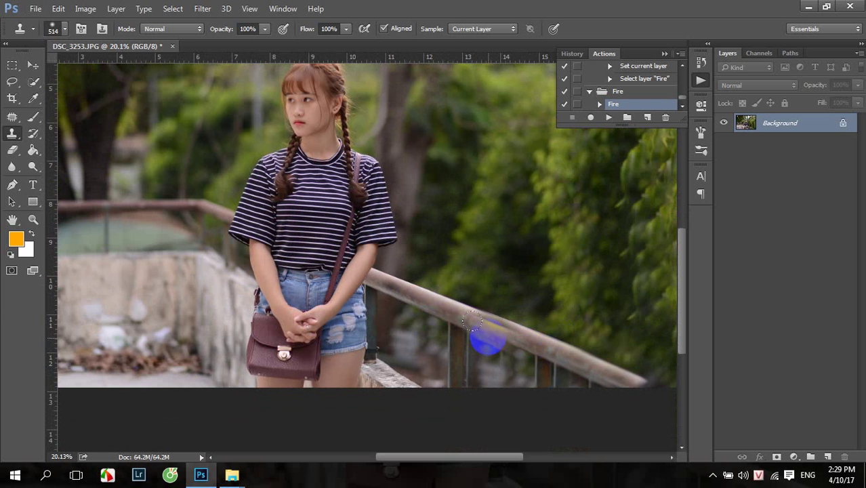
scroll(492, 315, "down", 1)
scroll(498, 267, "down", 1)
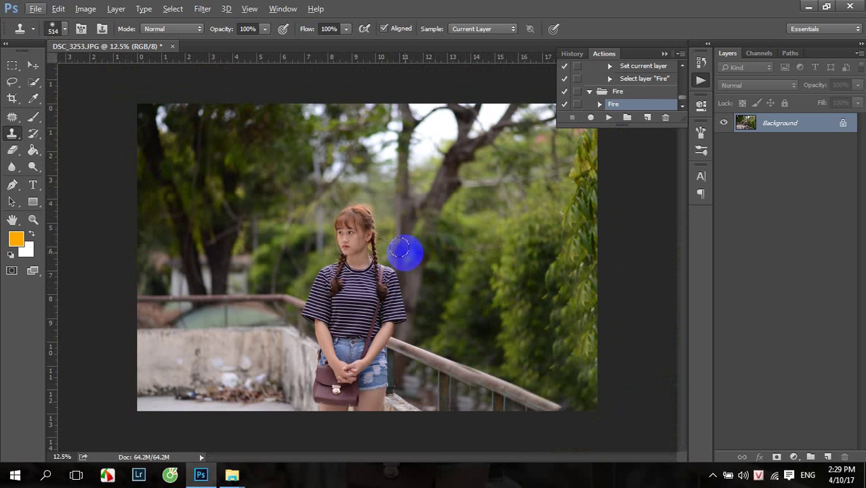
left_click_drag(342, 288, 406, 238)
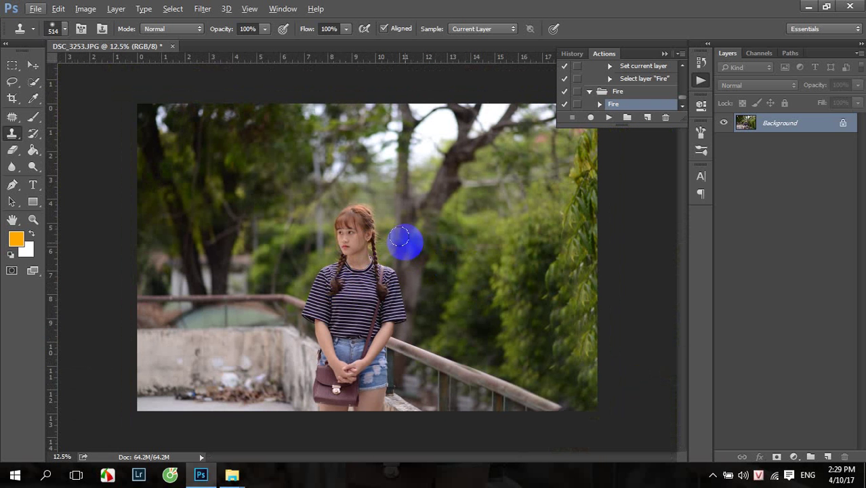
left_click(39, 12)
Step: Copy the wings layer from featheredwings2_dovebk.png onto DSC_3253, then close the source file
left_click(48, 32)
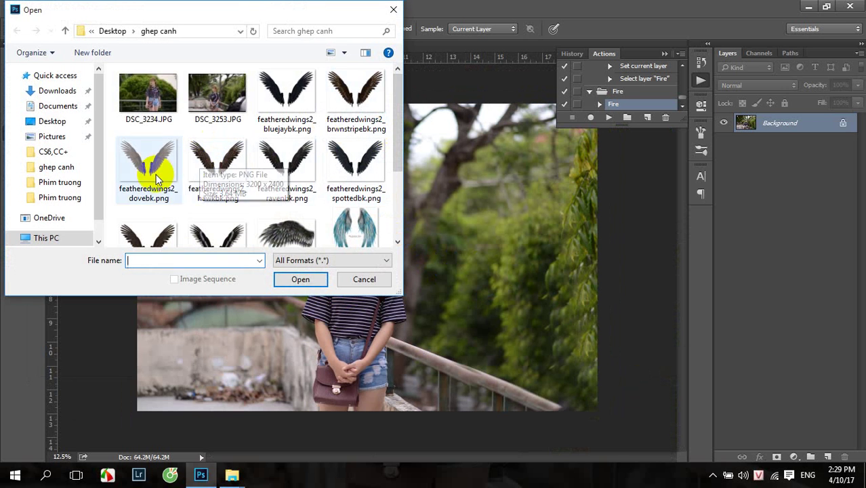
double_click(153, 189)
left_click_drag(323, 52, 773, 335)
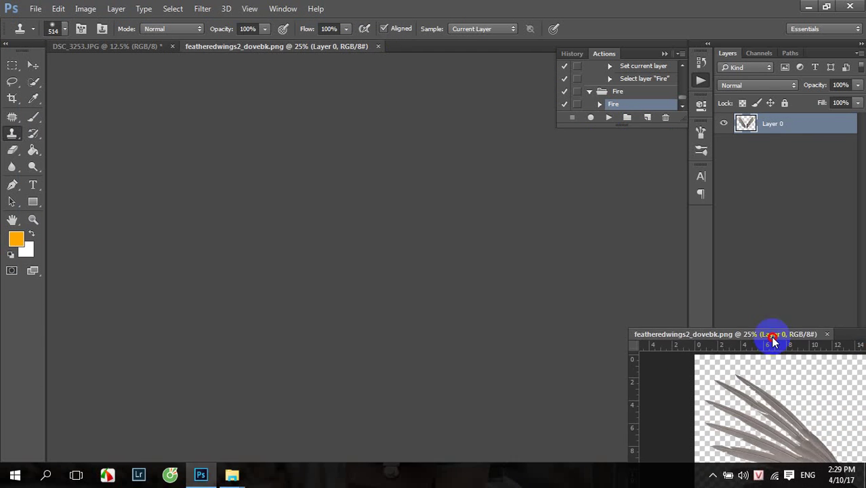
left_click_drag(772, 123, 415, 190)
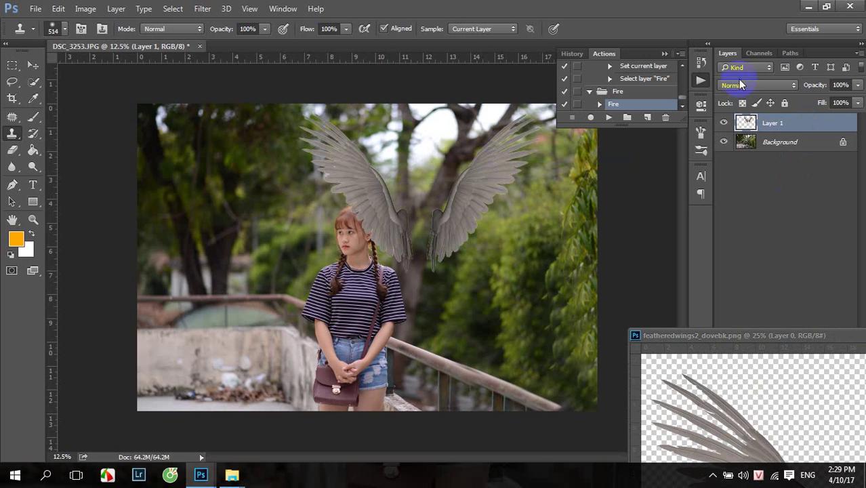
left_click(664, 52)
left_click_drag(769, 334, 267, 255)
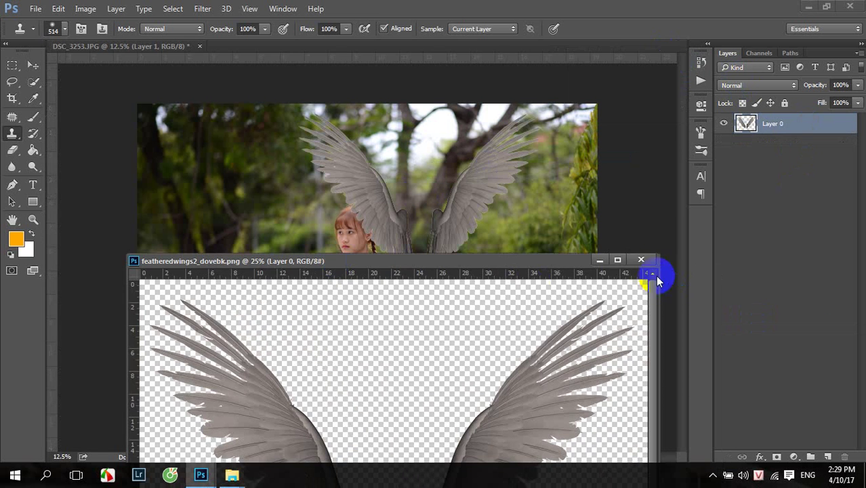
left_click(641, 260)
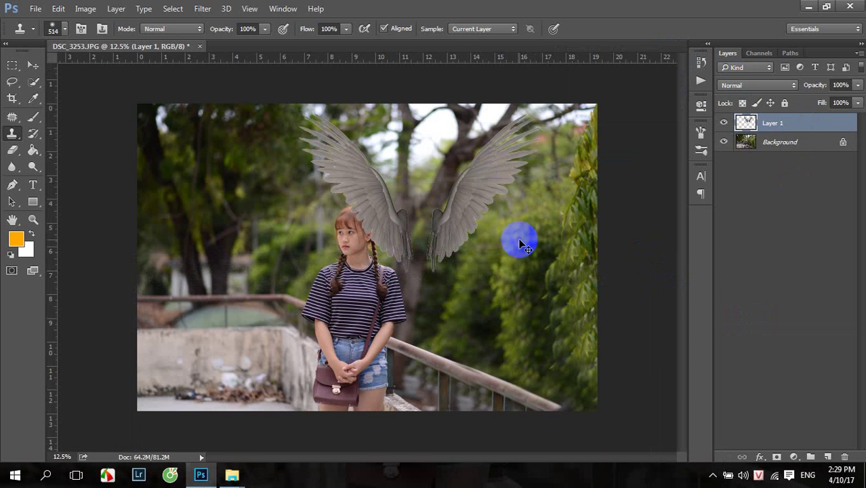
Step: Scale the wings to about 140% and centre them behind the girl's shoulders
key("ctrl+t")
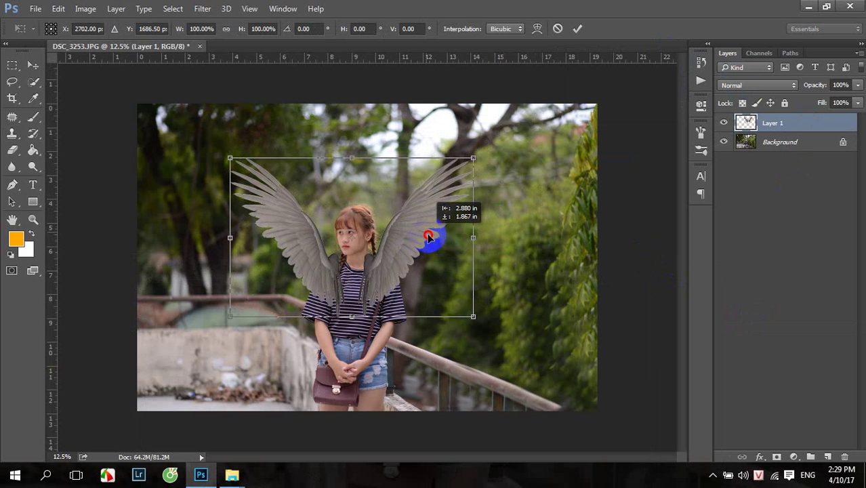
left_click_drag(484, 194, 421, 241)
left_click_drag(481, 320, 531, 358)
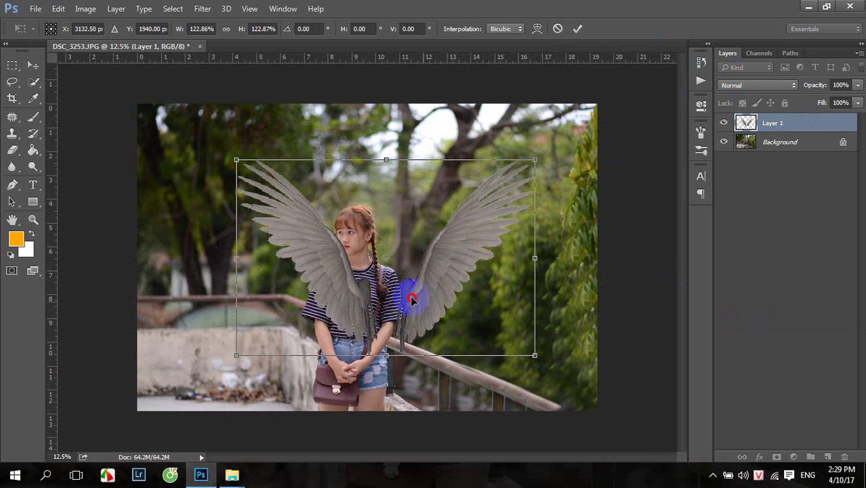
left_click_drag(427, 304, 397, 282)
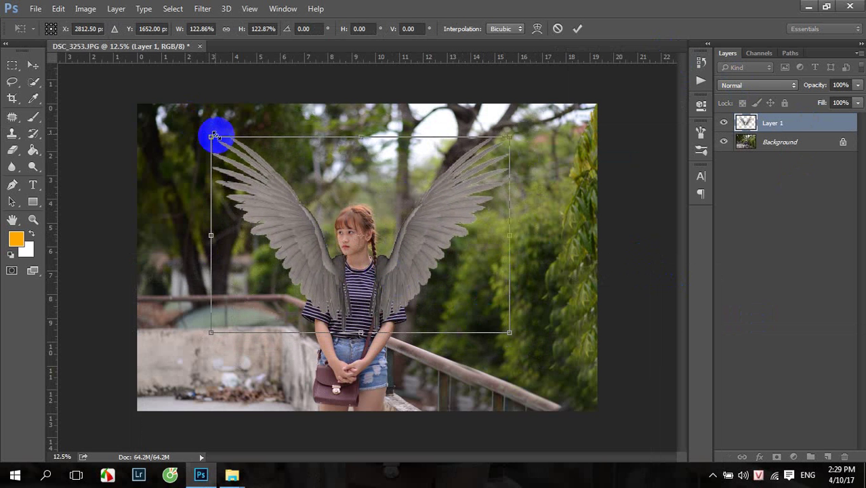
left_click_drag(205, 137, 168, 109)
left_click_drag(412, 235, 429, 248)
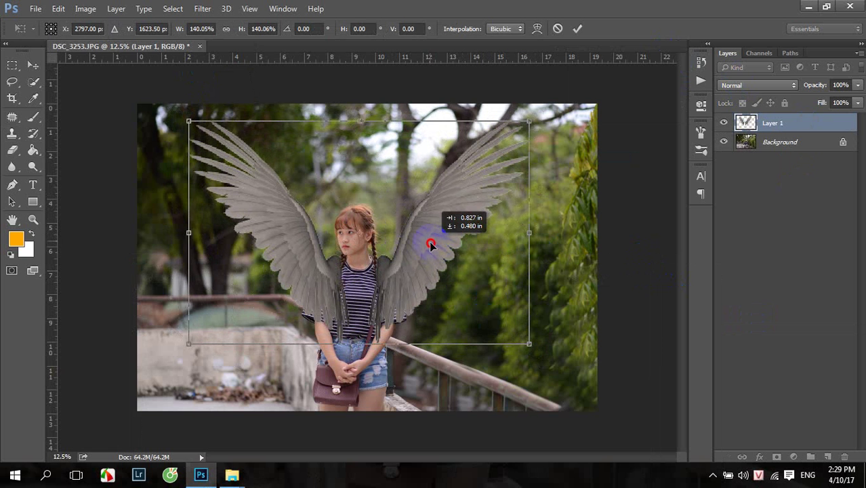
key("Return")
key("s")
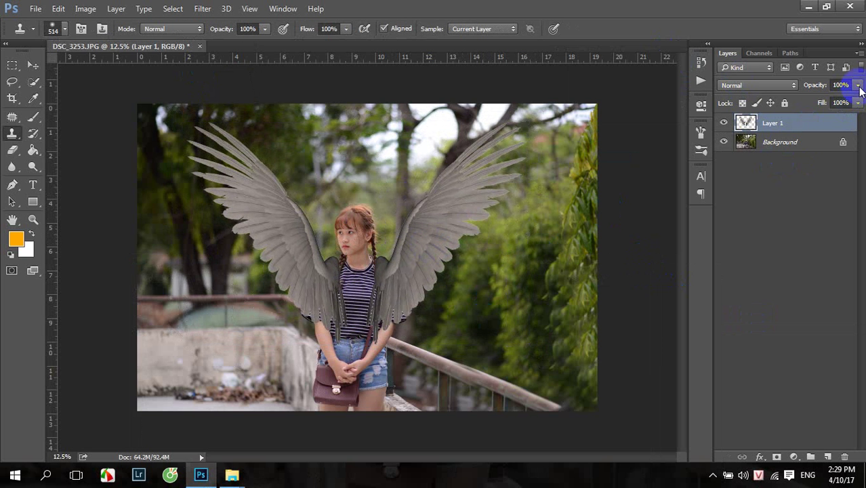
Step: Trace the girl's shoulder and side with the Pen tool and delete the wing pixels covering her
scroll(363, 276, "up", 1)
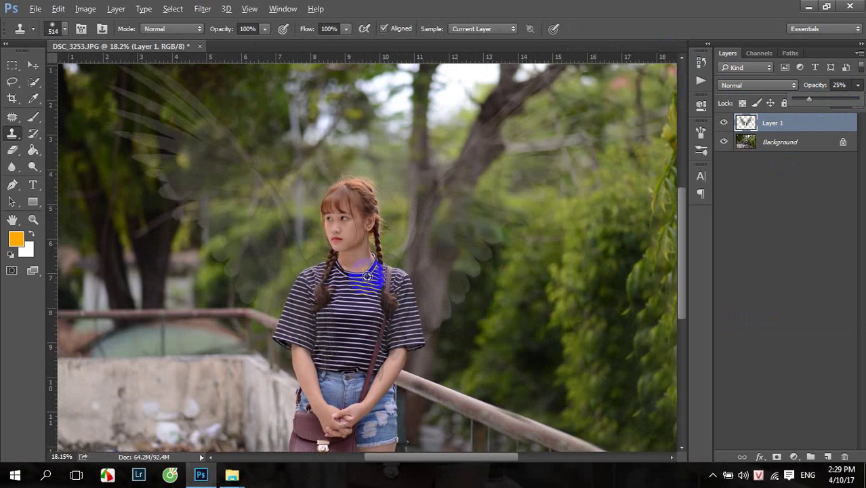
scroll(362, 276, "up", 1)
left_click(13, 184)
scroll(232, 285, "down", 1)
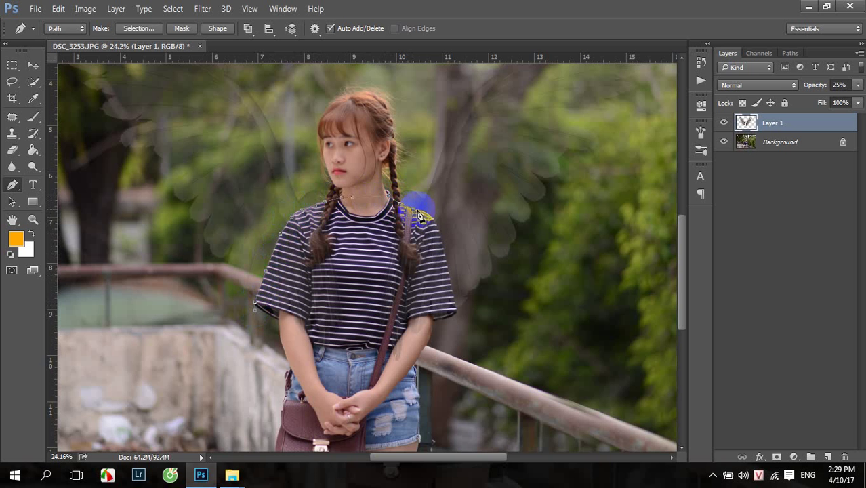
left_click(441, 242)
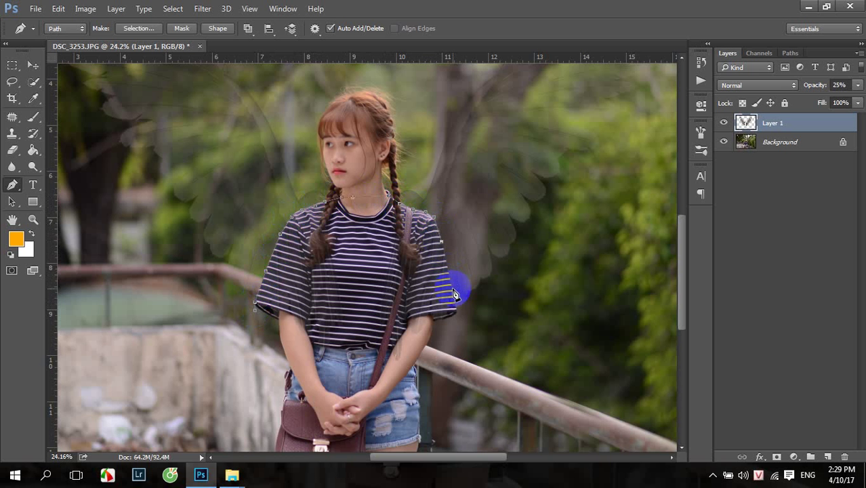
left_click(455, 336)
scroll(456, 342, "down", 1)
left_click_drag(422, 429, 447, 428)
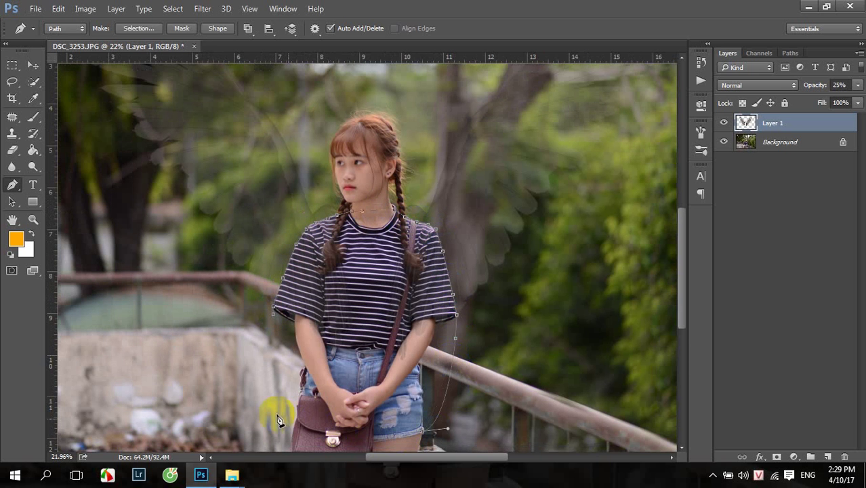
key("ctrl+Return")
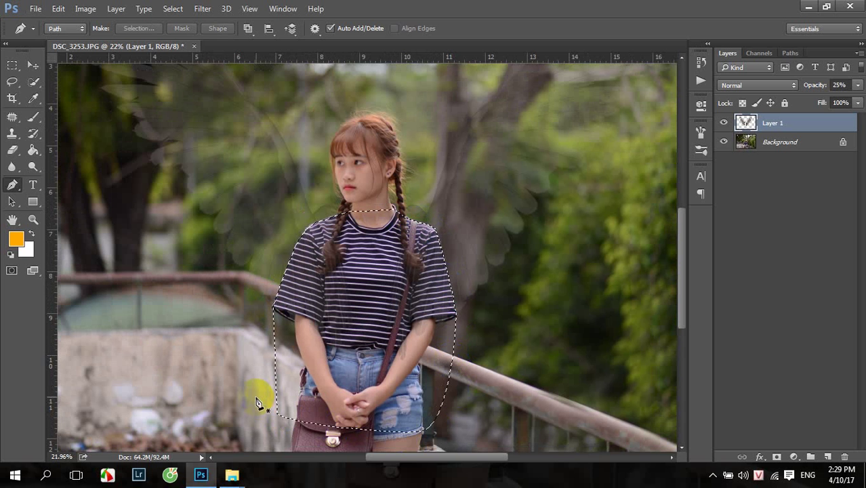
key("Delete")
key("ctrl+d")
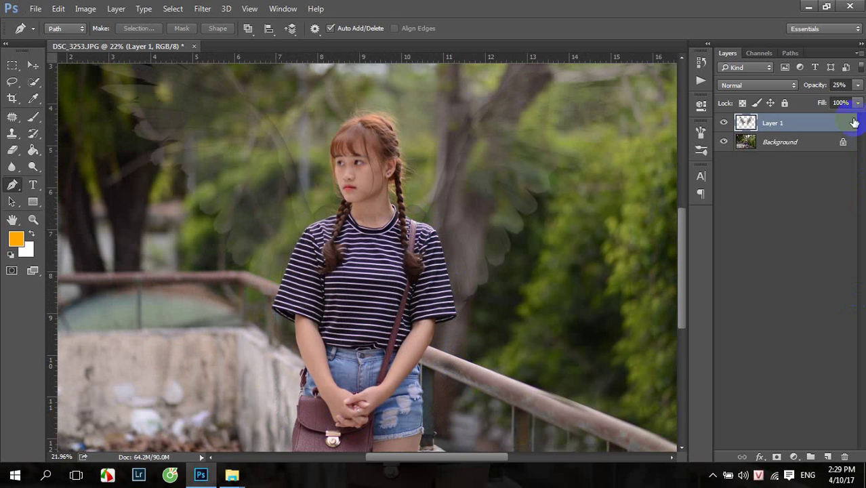
Step: Restore the wings layer to 100% opacity and merge it into the photo layer
left_click_drag(847, 101, 845, 108)
scroll(440, 186, "down", 1)
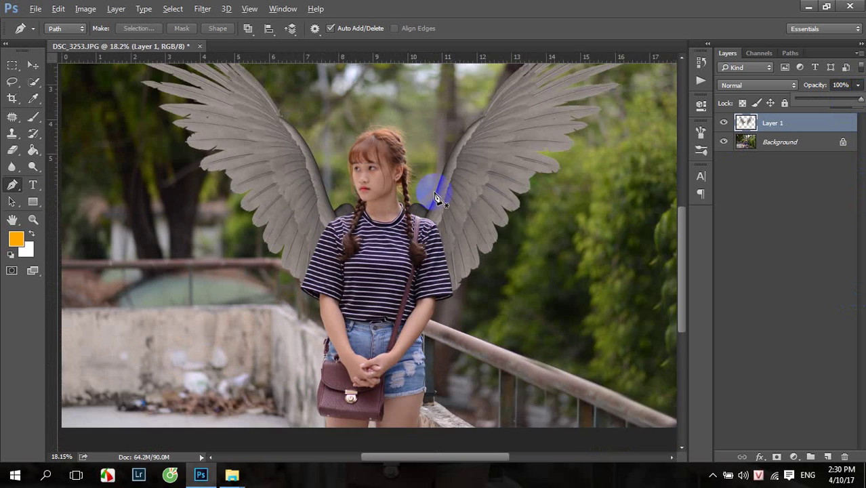
scroll(440, 193, "down", 2)
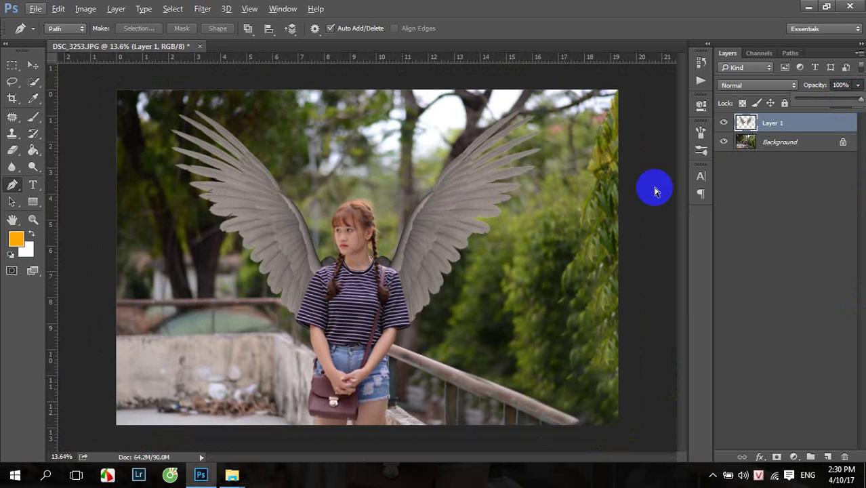
scroll(441, 187, "up", 1)
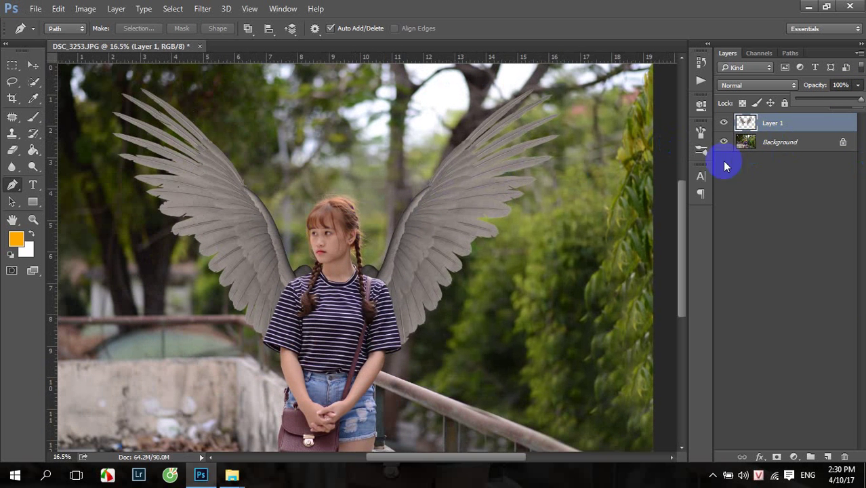
left_click(809, 143, "ctrl")
key("ctrl+e")
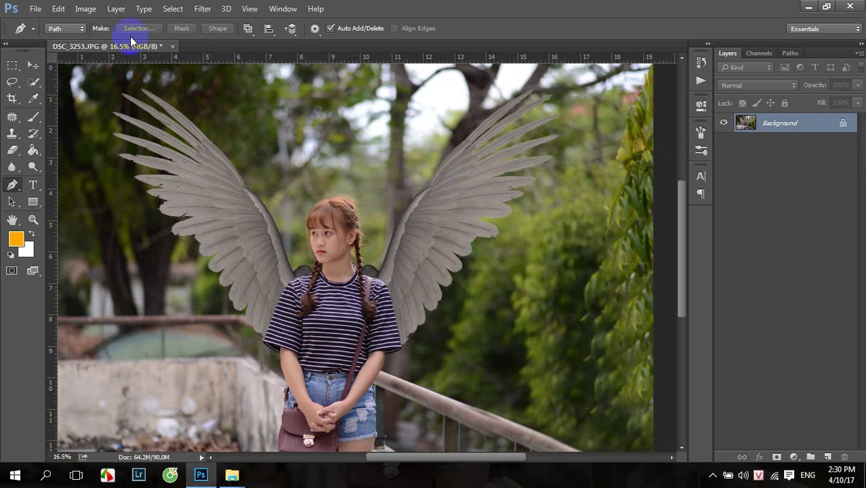
Step: Set up the Brush tool with white foreground and a sparkle brush preset
left_click(33, 116)
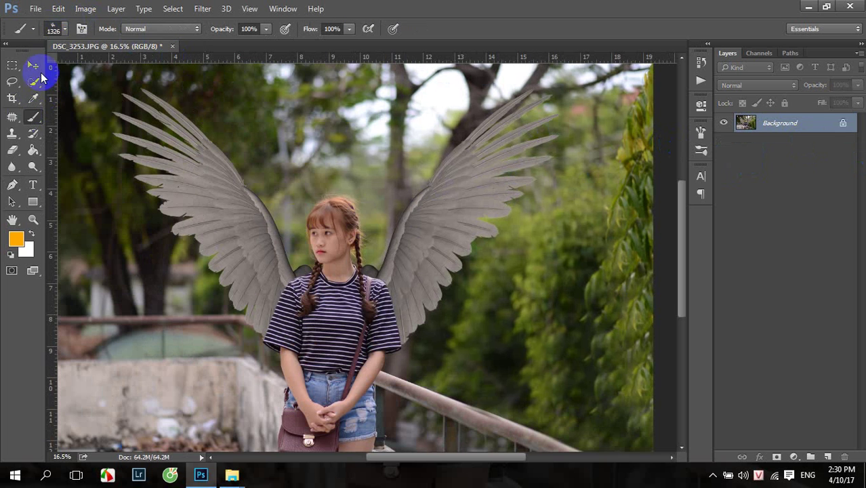
left_click(53, 30)
left_click(32, 246)
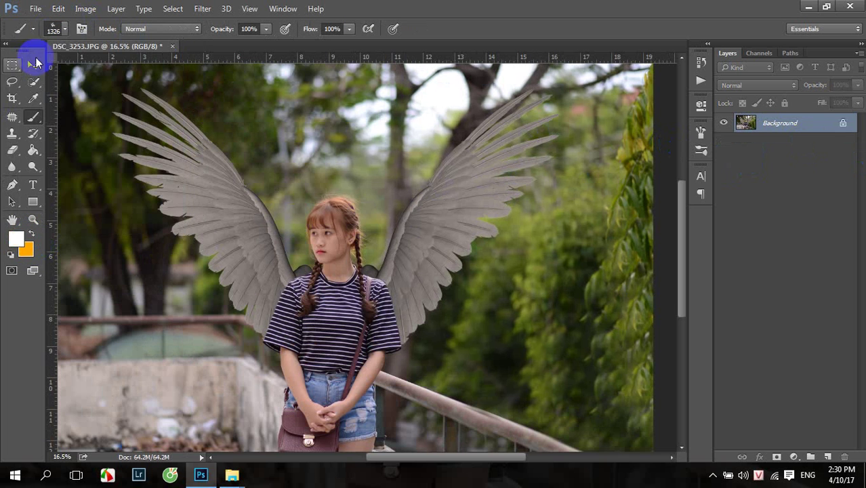
left_click(64, 30)
left_click_drag(152, 199, 154, 217)
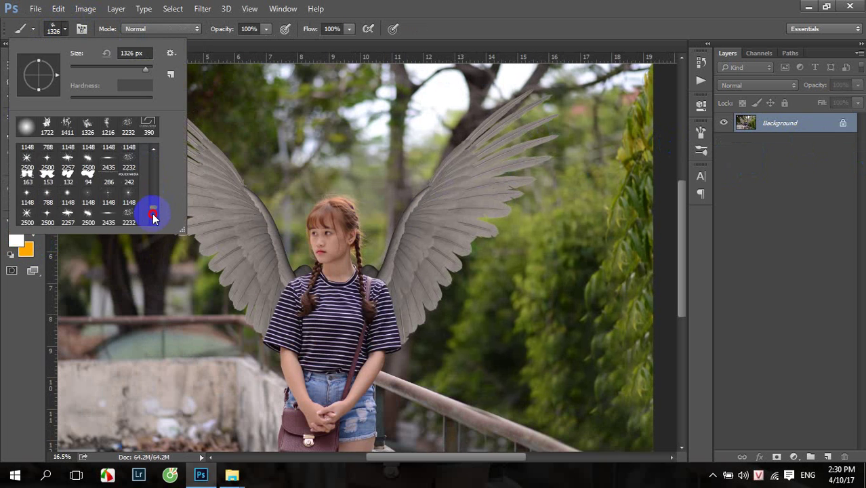
scroll(155, 211, "down", 3)
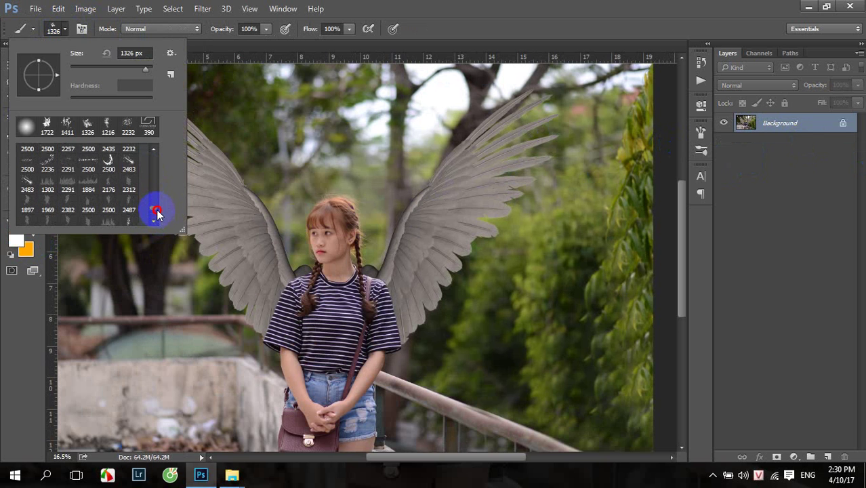
scroll(101, 187, "down", 3)
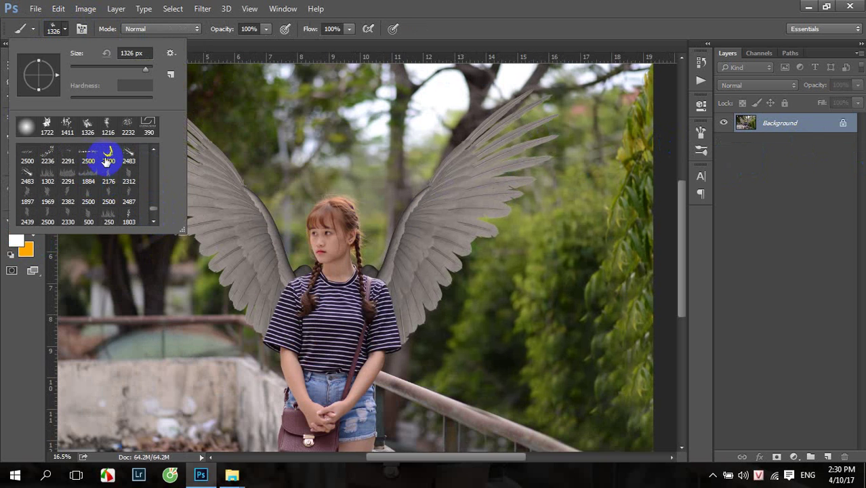
scroll(115, 172, "up", 1)
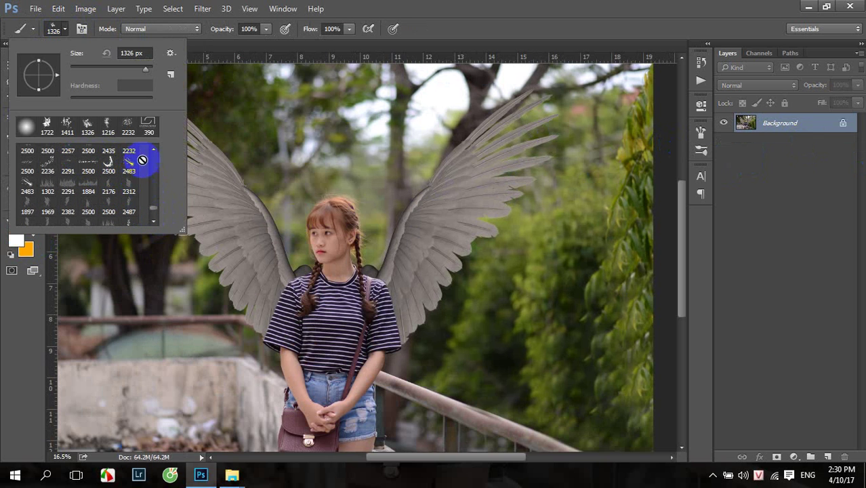
scroll(157, 156, "up", 1)
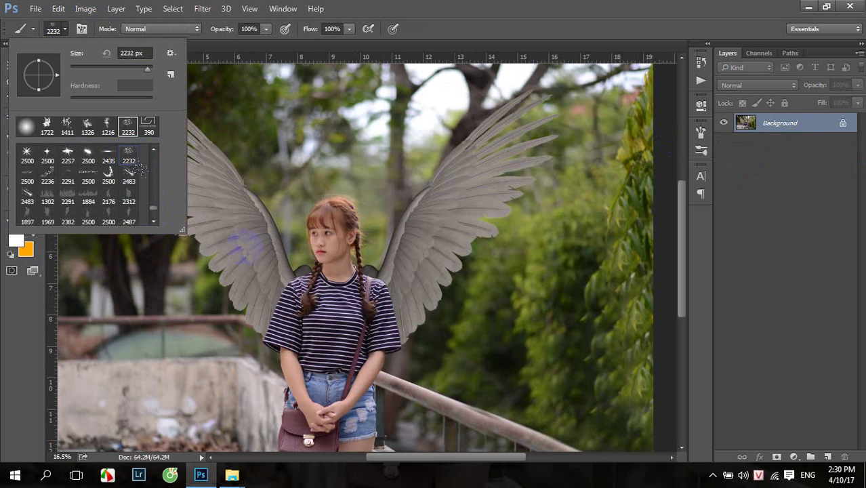
left_click(451, 332)
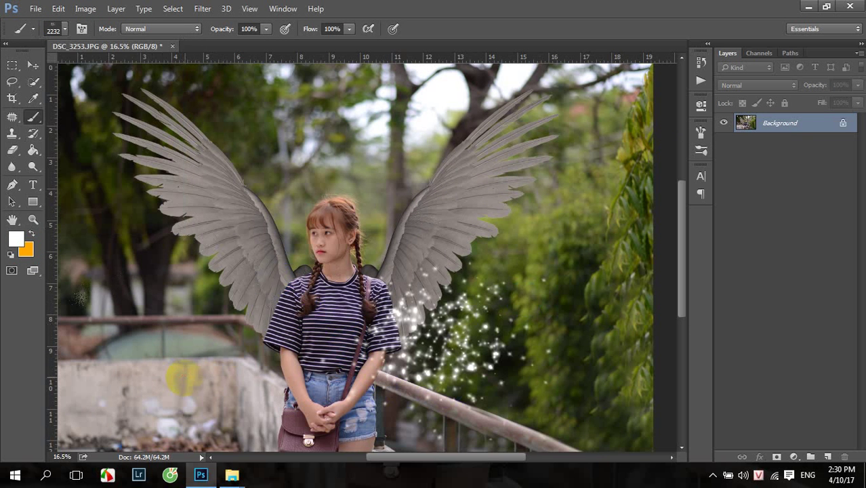
Step: Stamp white sparkles around the girl, over the left wall, railing and right foliage
left_click(169, 361)
key("ctrl+minus")
left_click(309, 357)
left_click(500, 344)
left_click(267, 309)
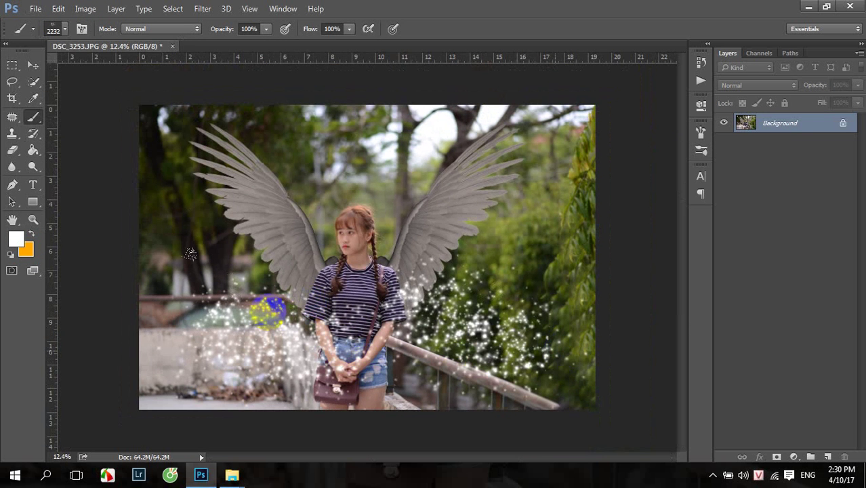
left_click(184, 364)
left_click(403, 383)
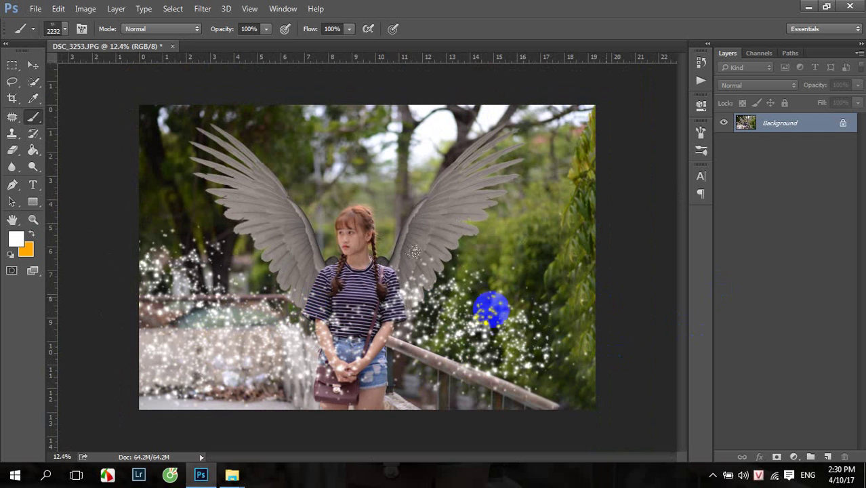
left_click(452, 392)
left_click(572, 314)
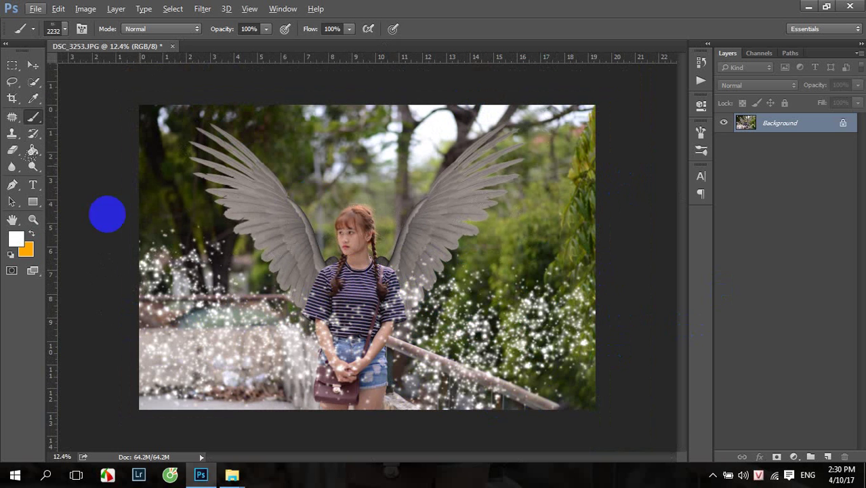
Step: Apply the filmvintage Camera Raw Filter preset, then bring up Save As for DSC_3253.jpg
left_click(203, 9)
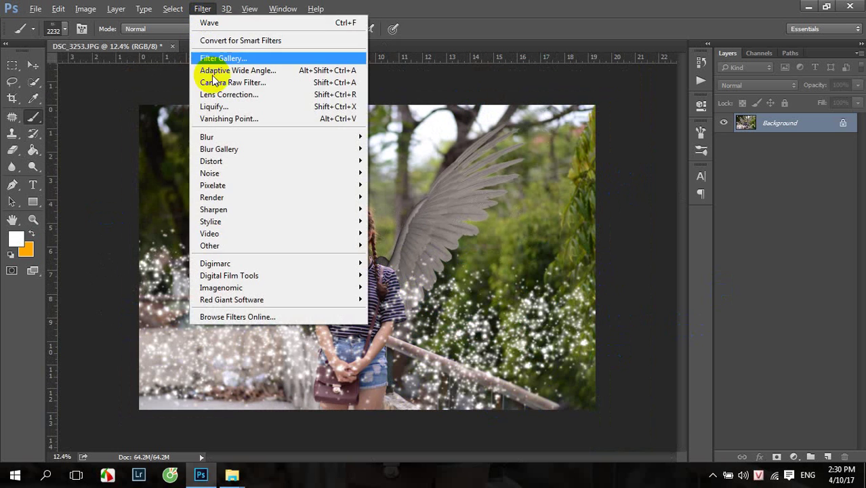
left_click(209, 61)
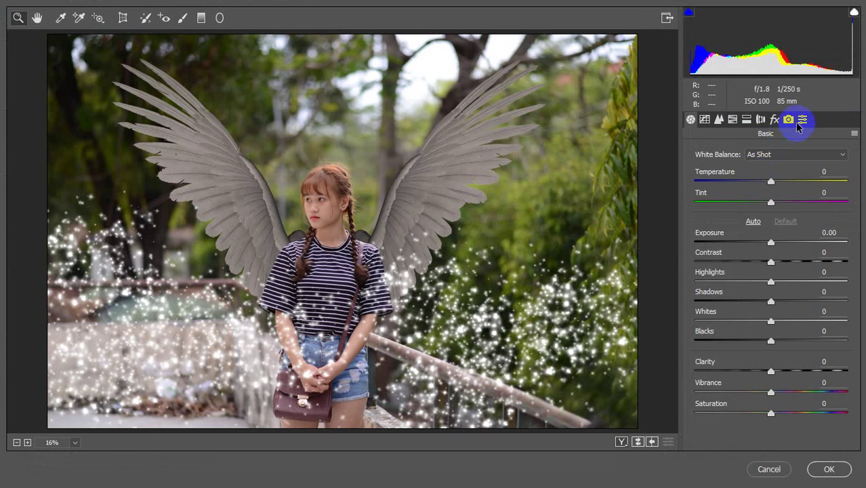
left_click(800, 122)
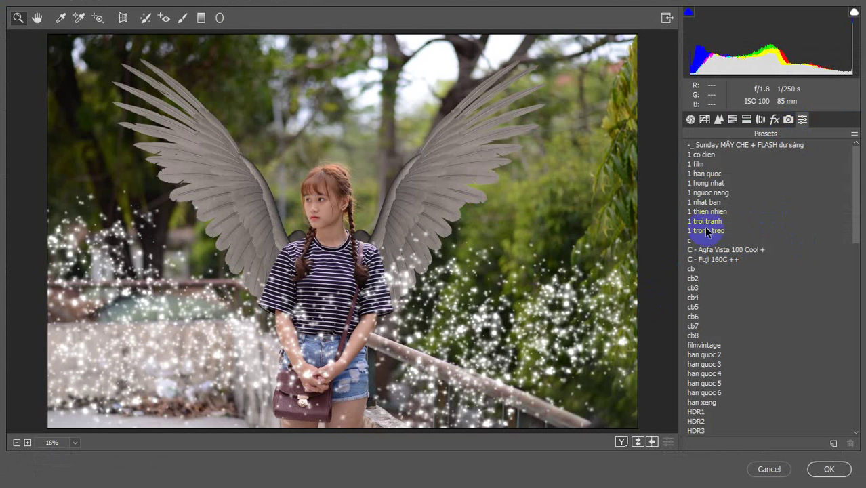
left_click(703, 346)
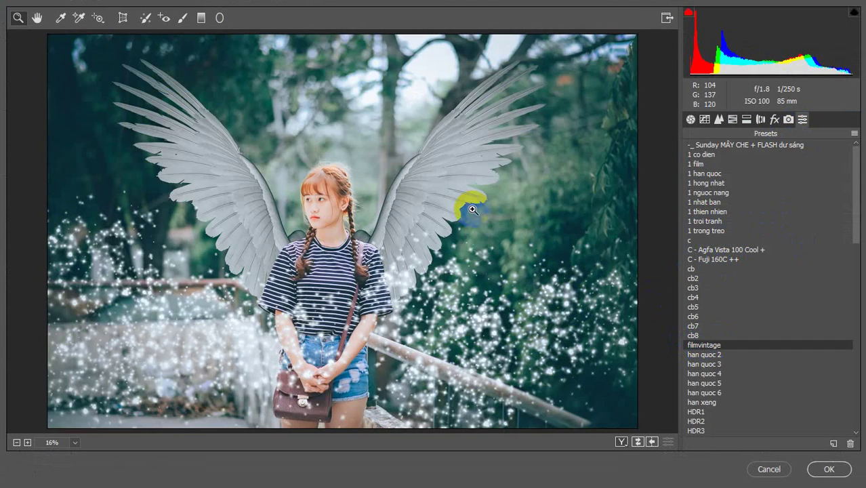
left_click(358, 189, "alt")
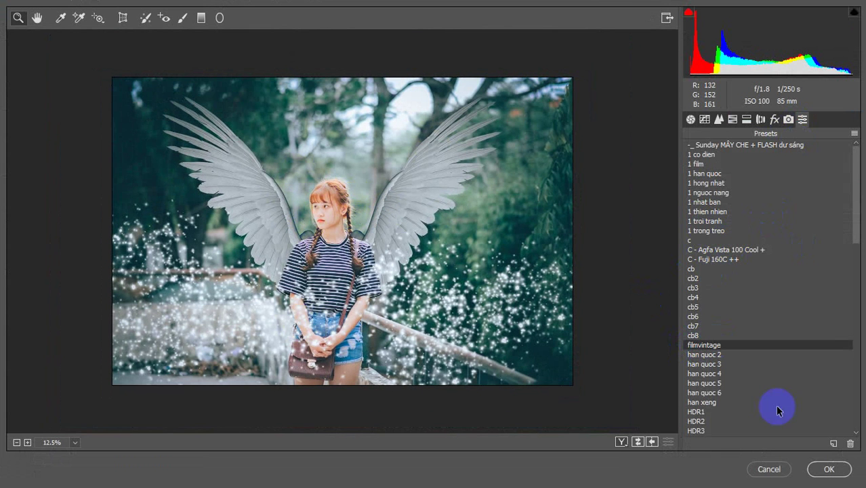
left_click(829, 469)
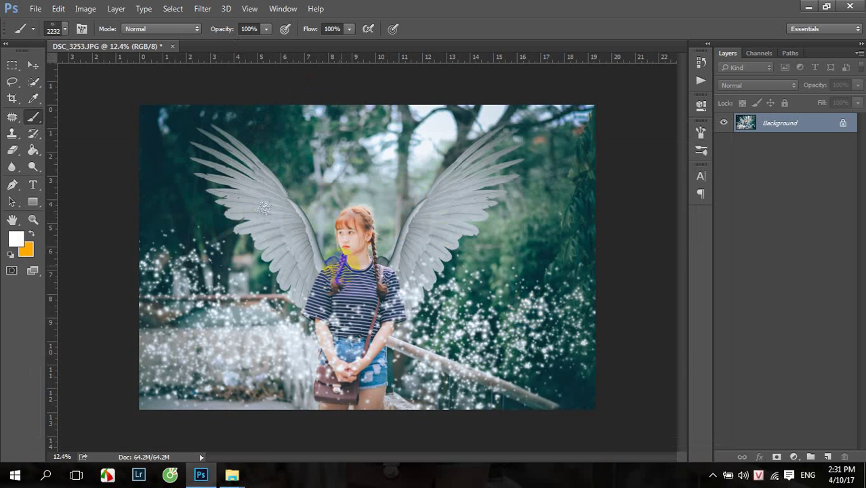
left_click(27, 9)
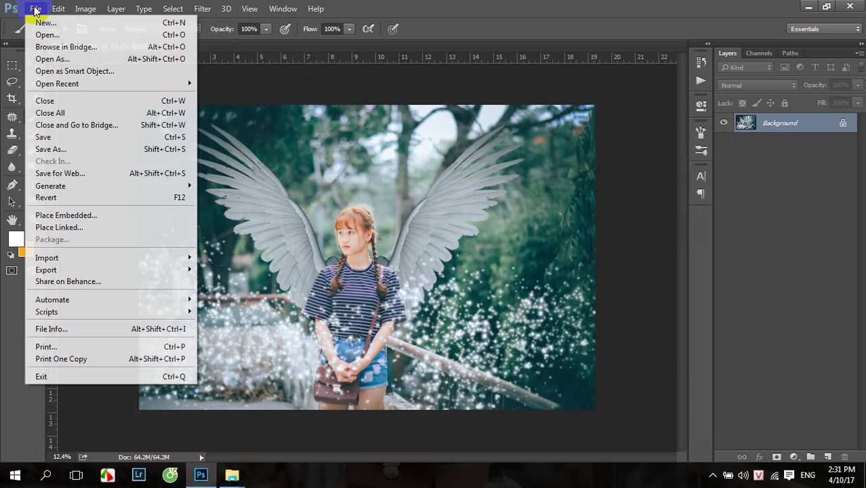
left_click(30, 143)
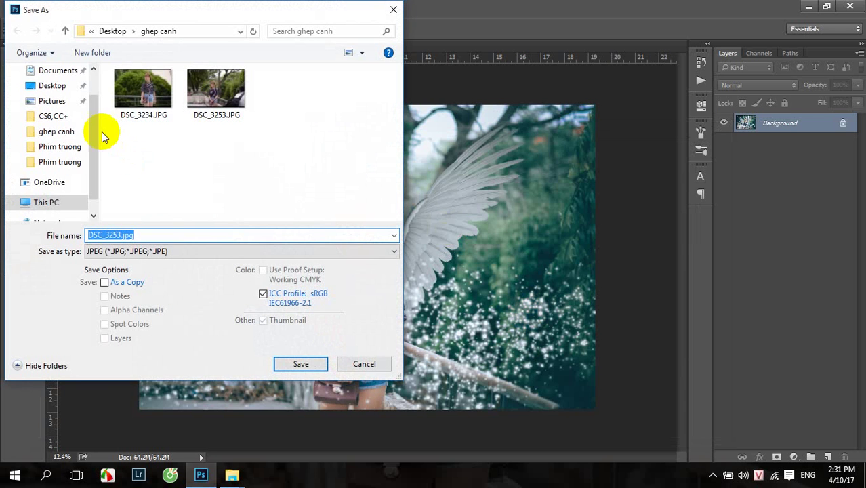